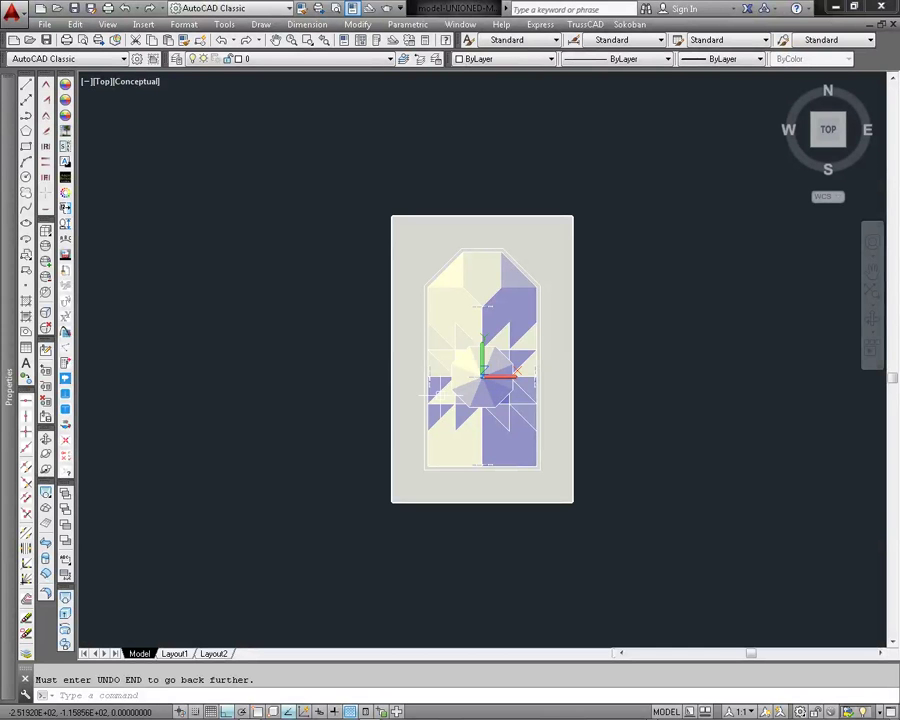
Step: Load the monometric3do-matrix.lsp routine from Total Commander into the open AutoCAD drawing
key("alt+Tab")
key("Tab")
key("Tab")
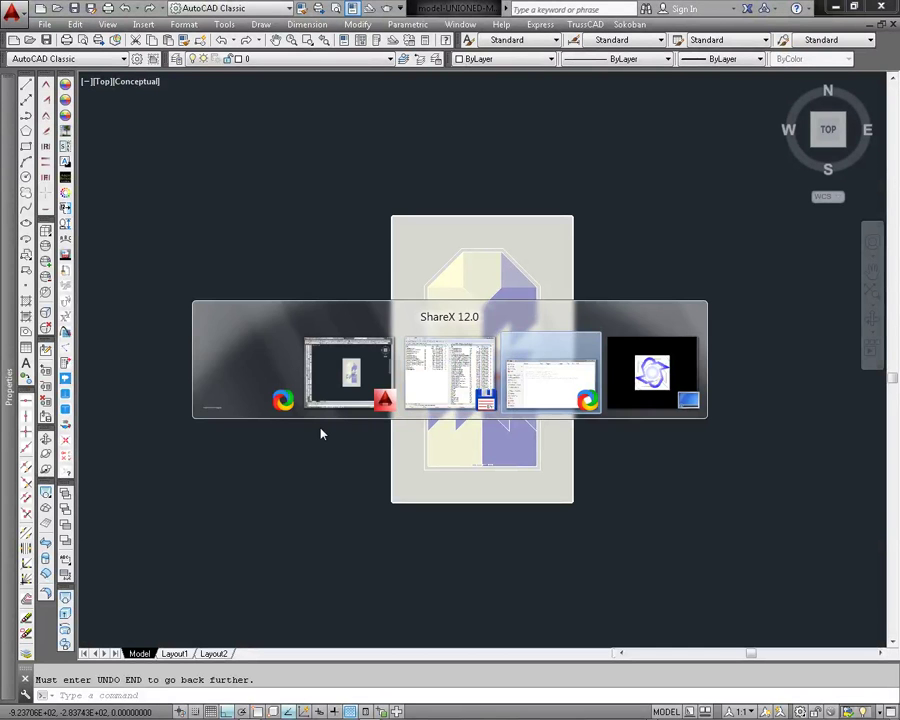
key("Tab")
key("Tab")
key("Tab")
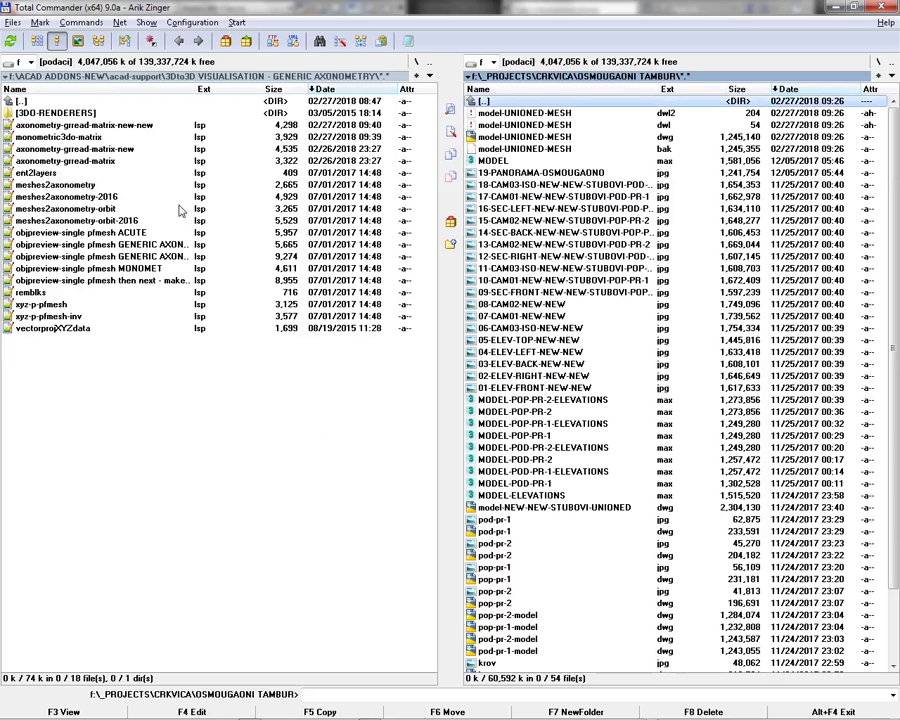
key("Tab")
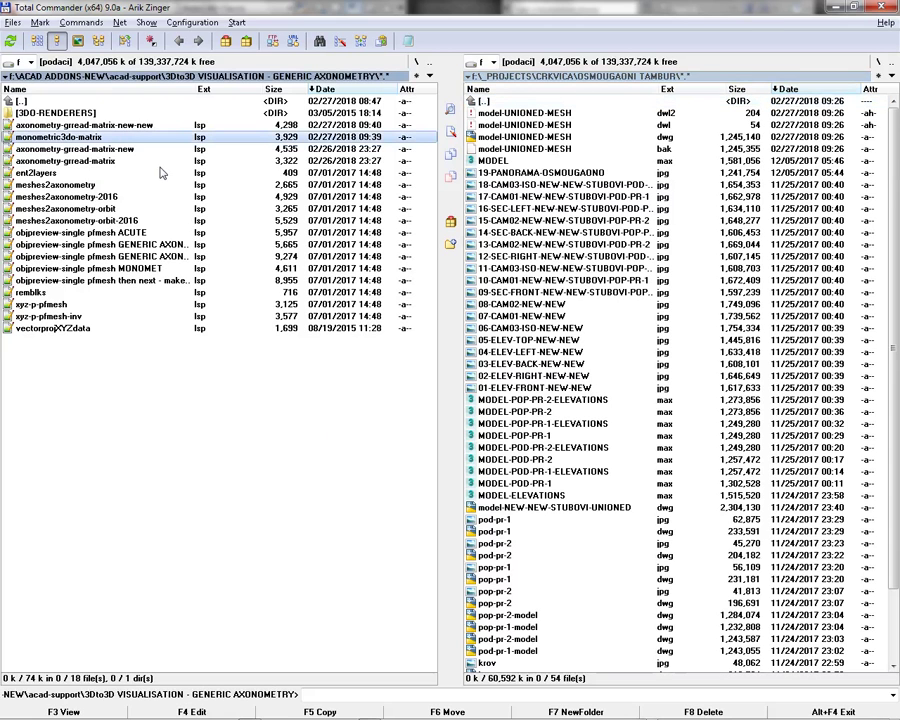
key("alt+Tab")
key("Tab")
key("Tab")
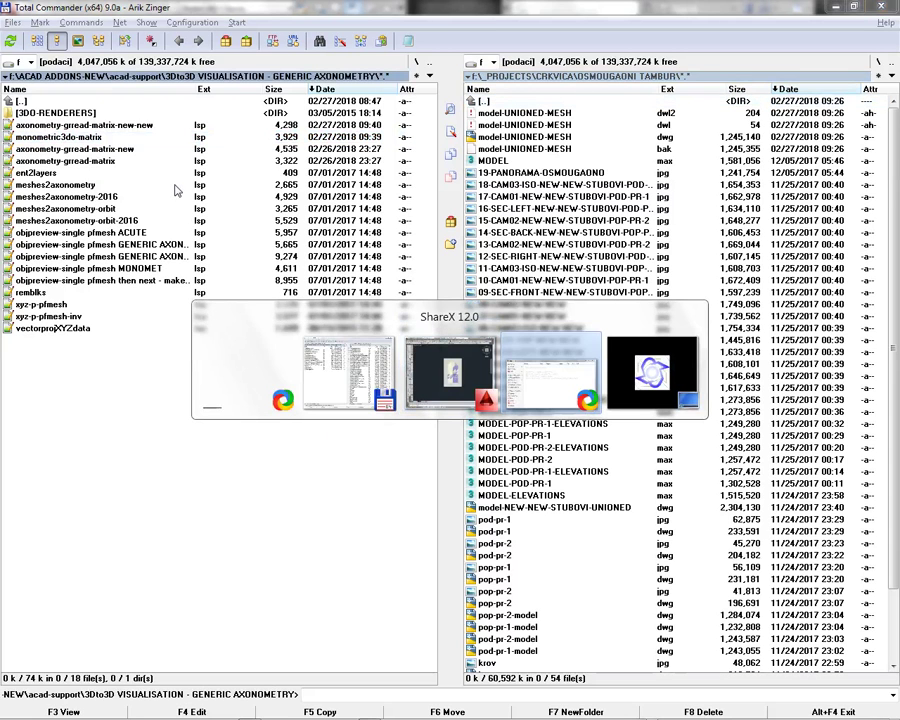
key("Tab")
key("Tab")
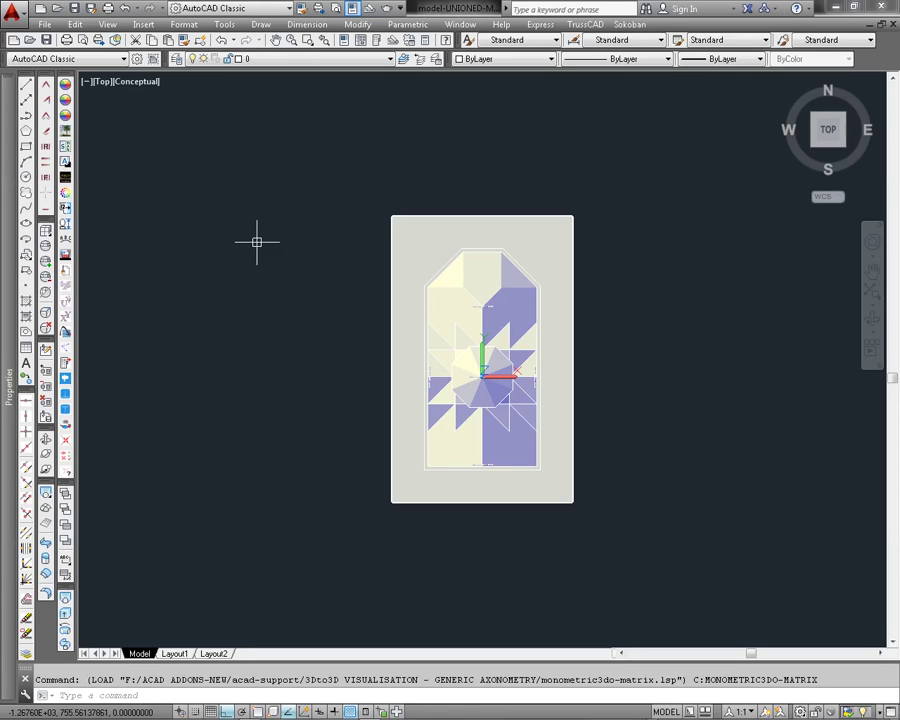
Step: Run the monometric3do-matrix routine on the church mesh to orbit it in animated 3D
type("mo")
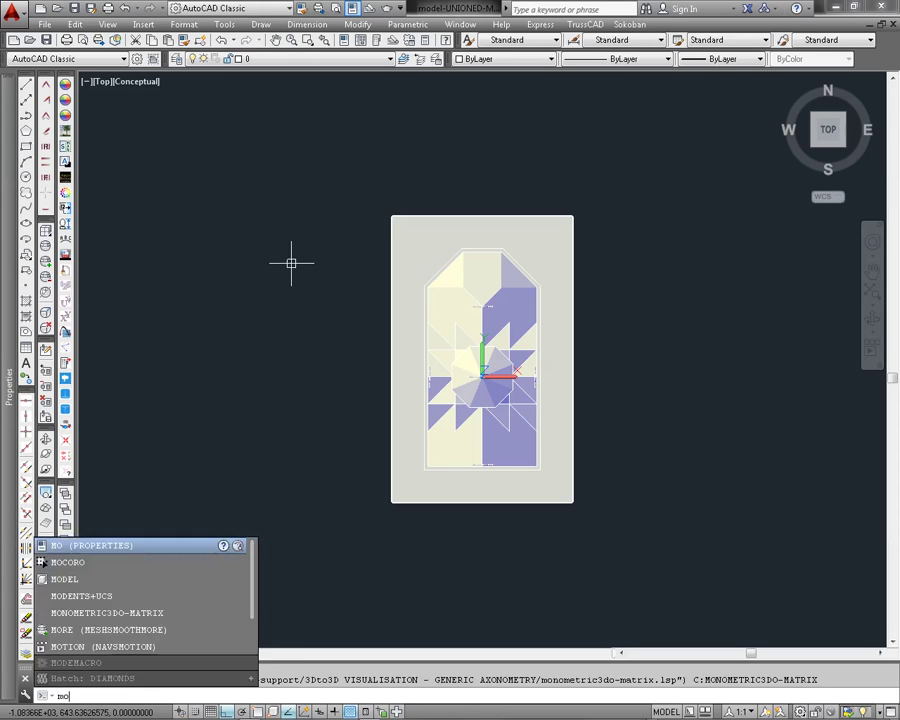
type("no")
key("Return")
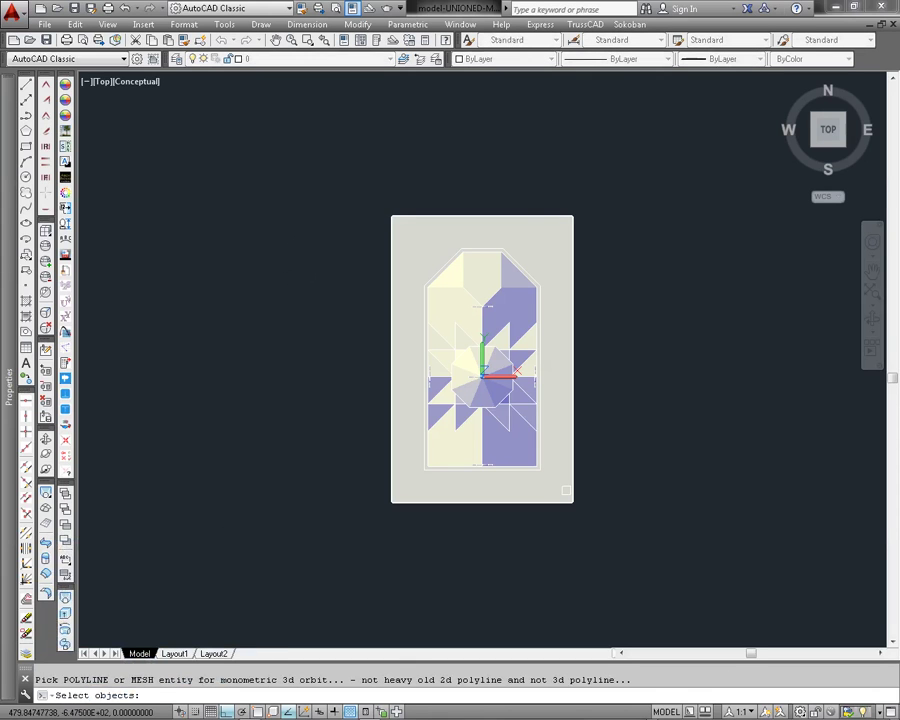
left_click(568, 504)
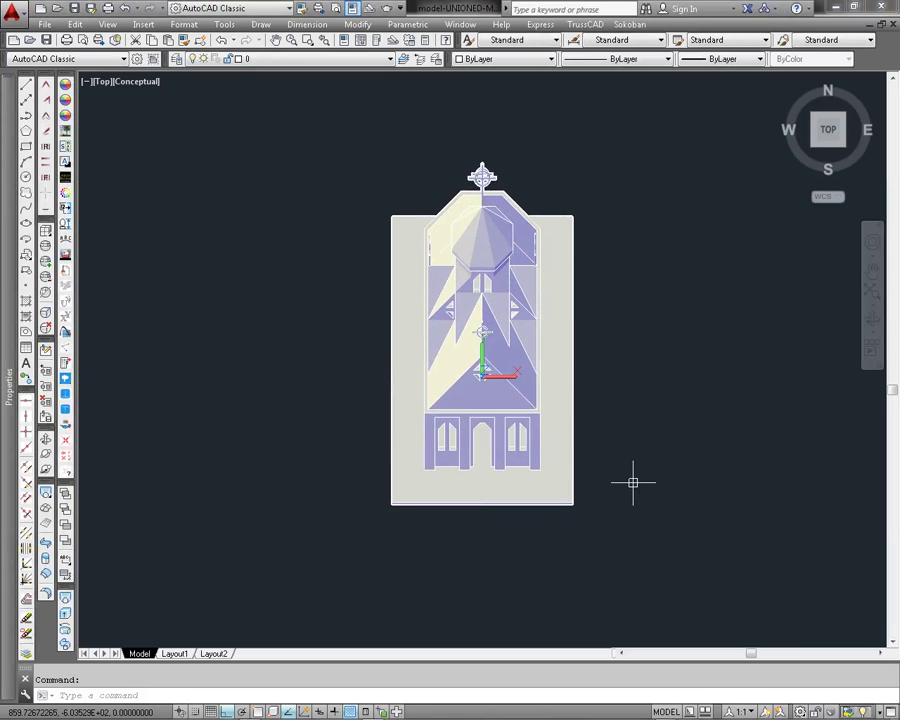
Step: Revert model-UNIONED-MESH.dwg to its saved version, discarding changes and dismissing the startup message
type("REVER")
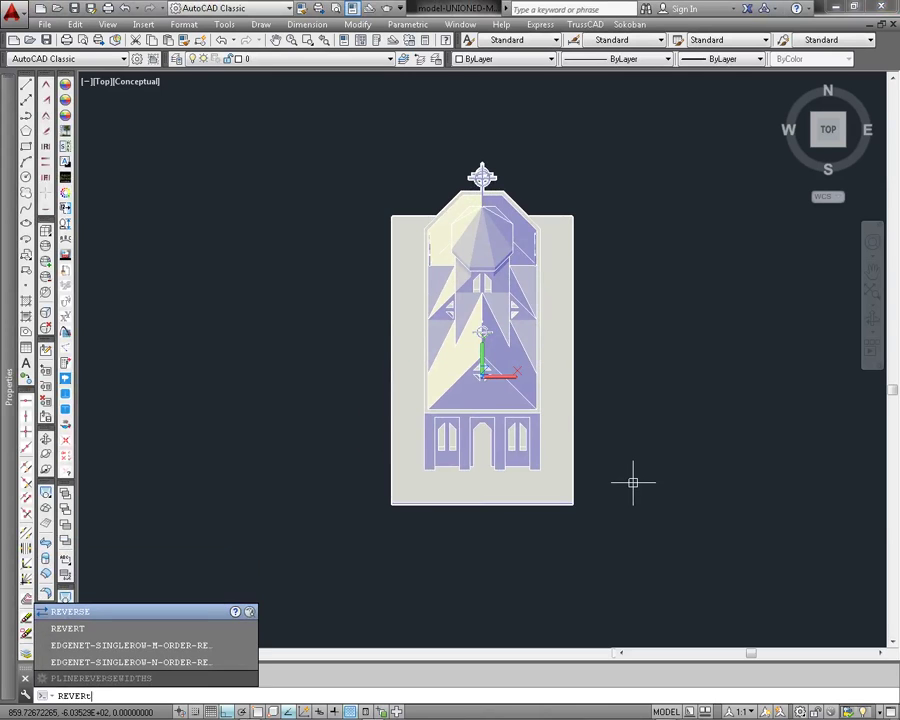
key("Return")
left_click(564, 399)
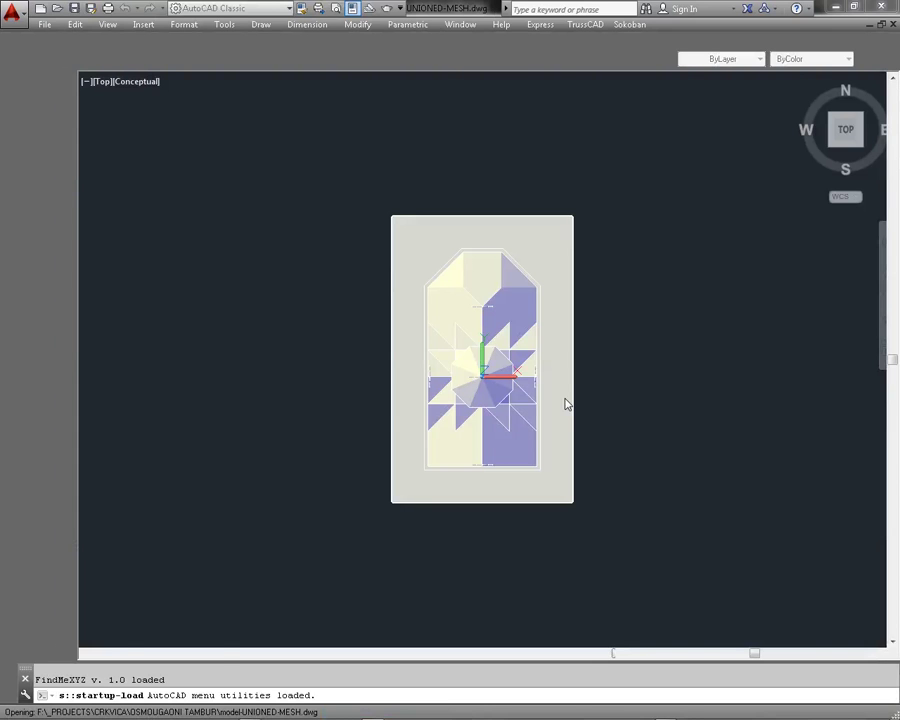
left_click(572, 396)
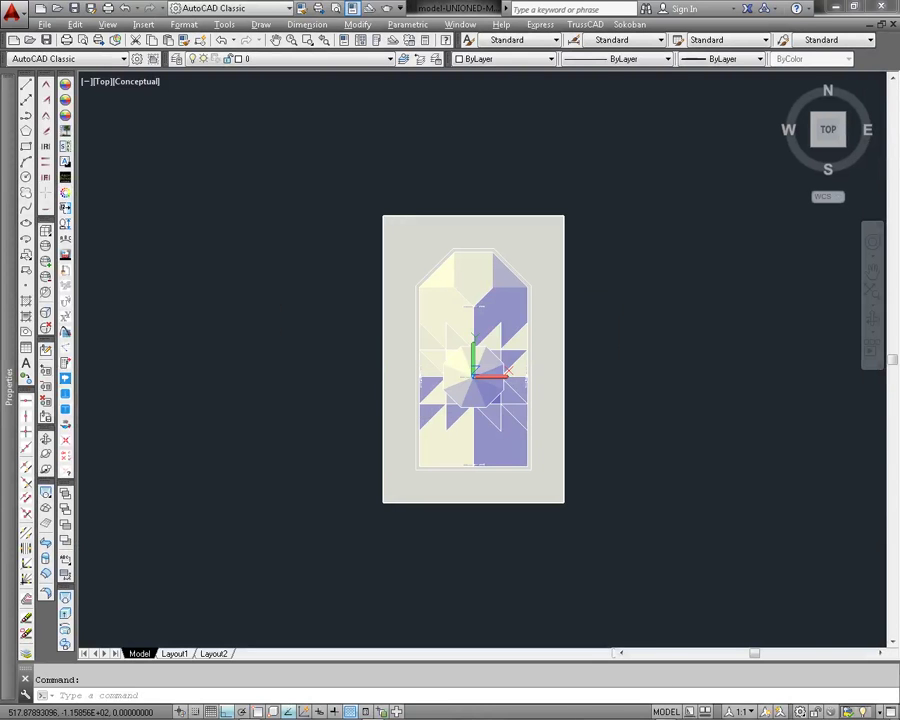
Step: Load axonometry-gread-matrix-new-new.lsp from Total Commander into AutoCAD
key("alt+Tab")
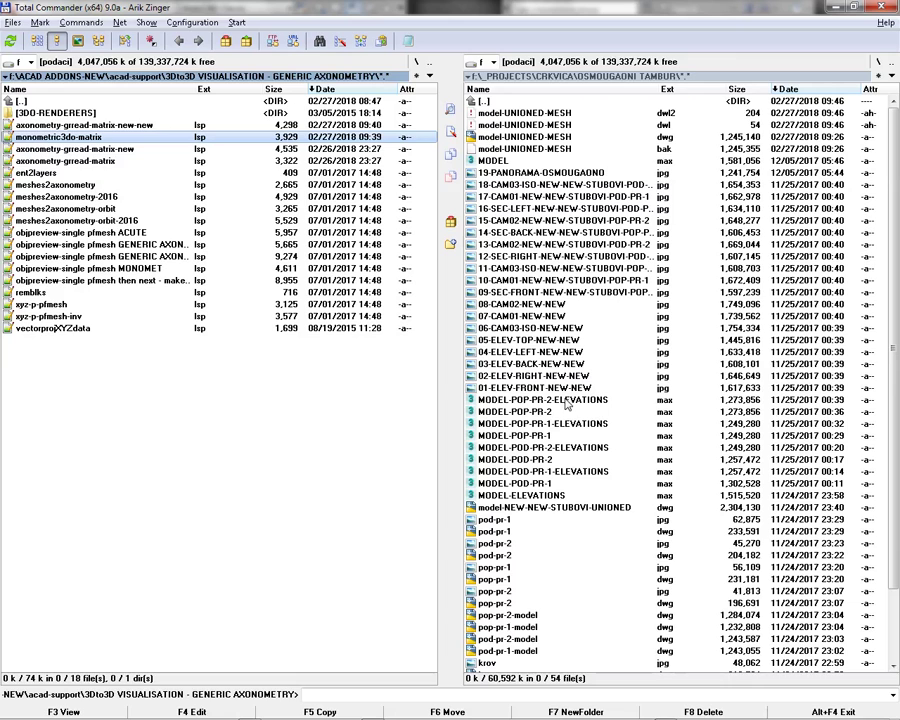
key("Up")
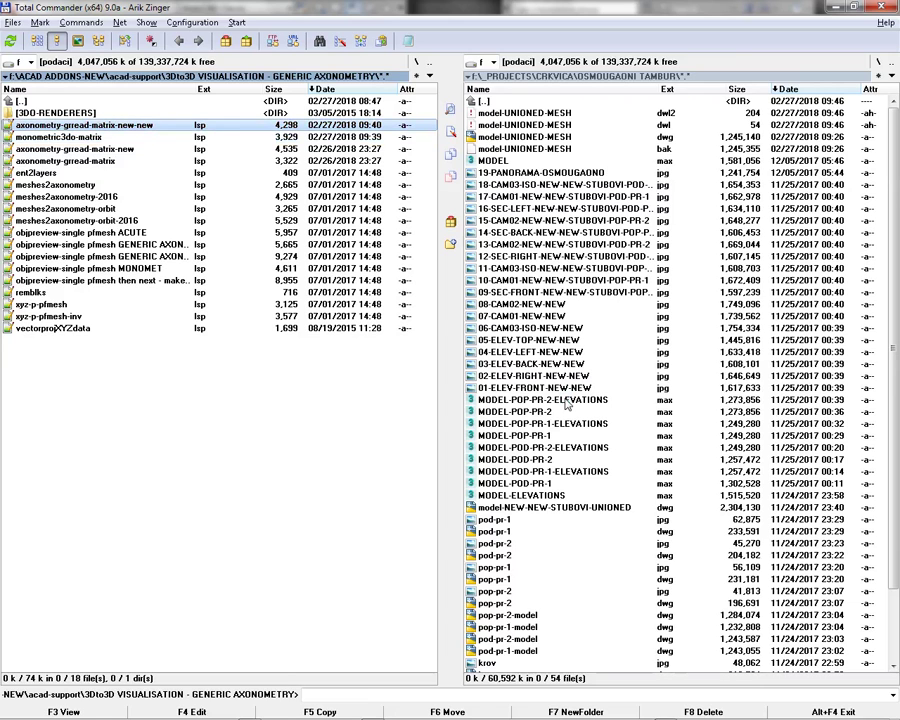
key("alt+Tab")
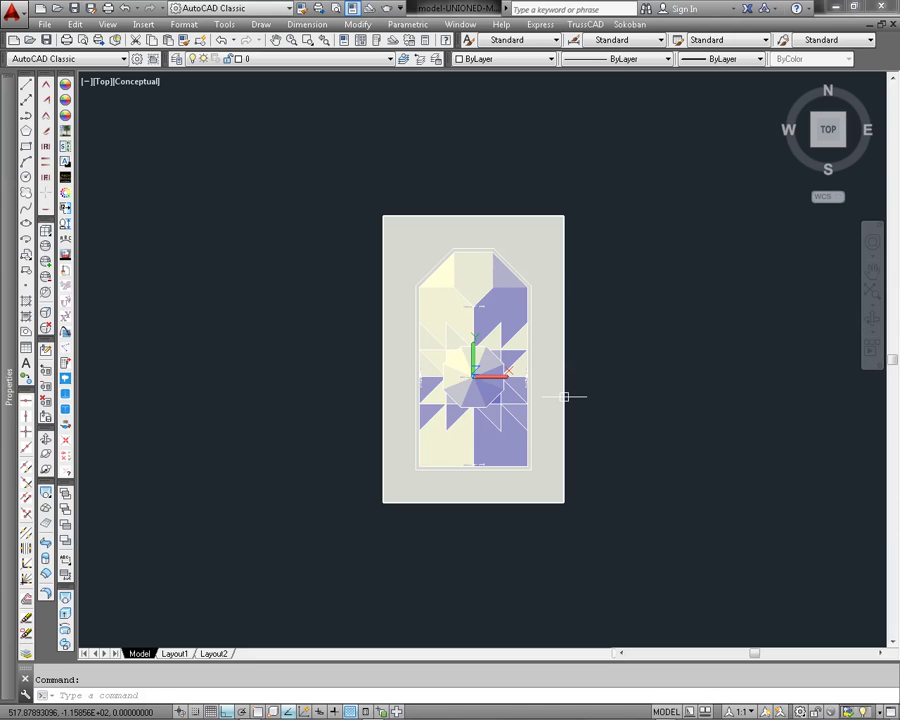
Step: Run the axonometry-grread-matrix routine and drag the church mesh into a tilted axonometric view
key("F2")
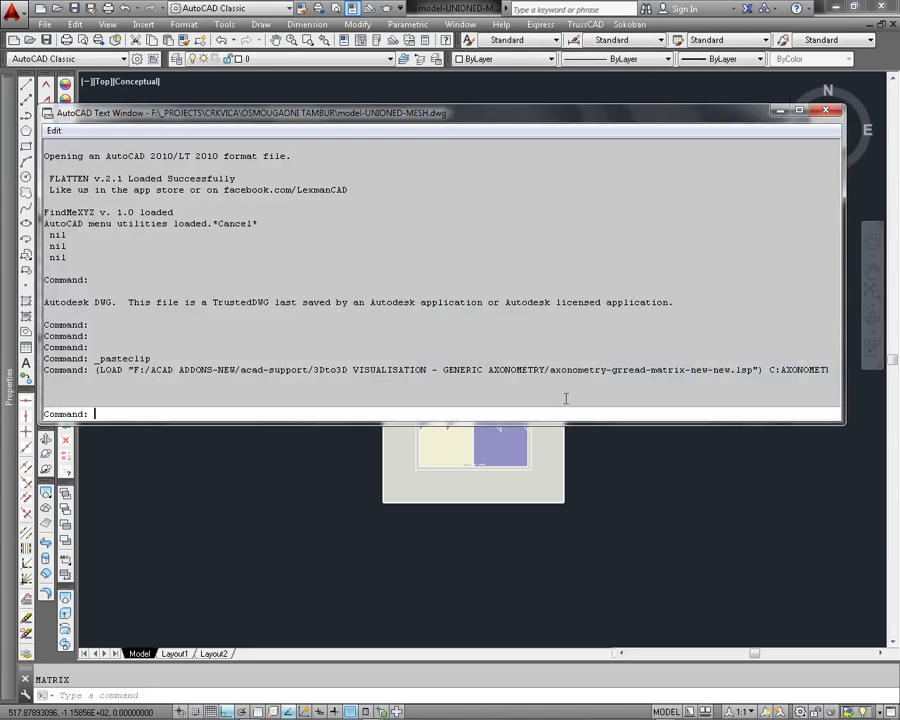
key("F2")
type("ax")
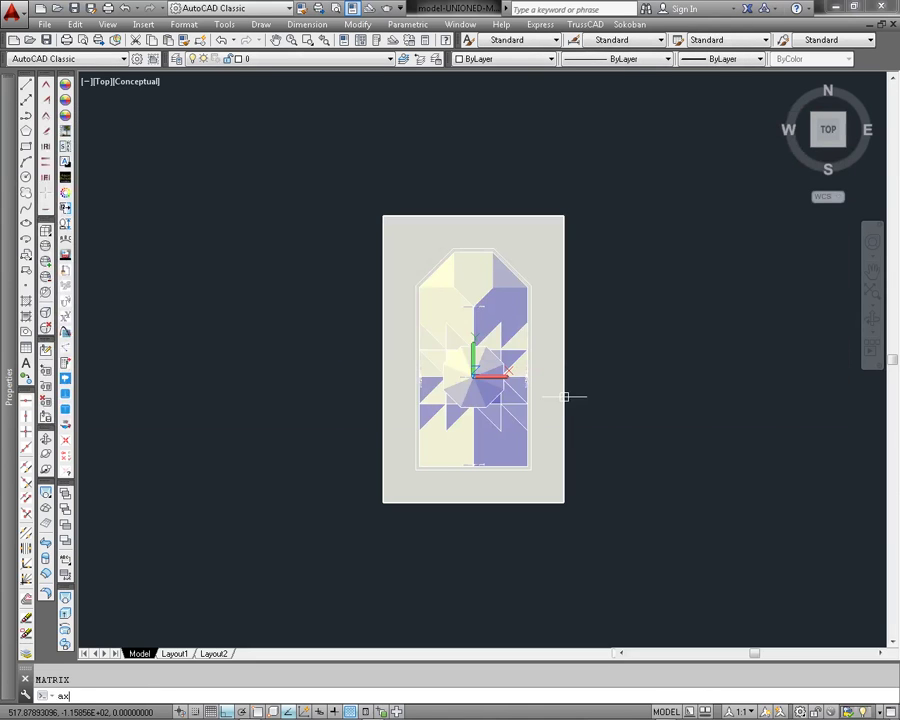
type("o")
key("Return")
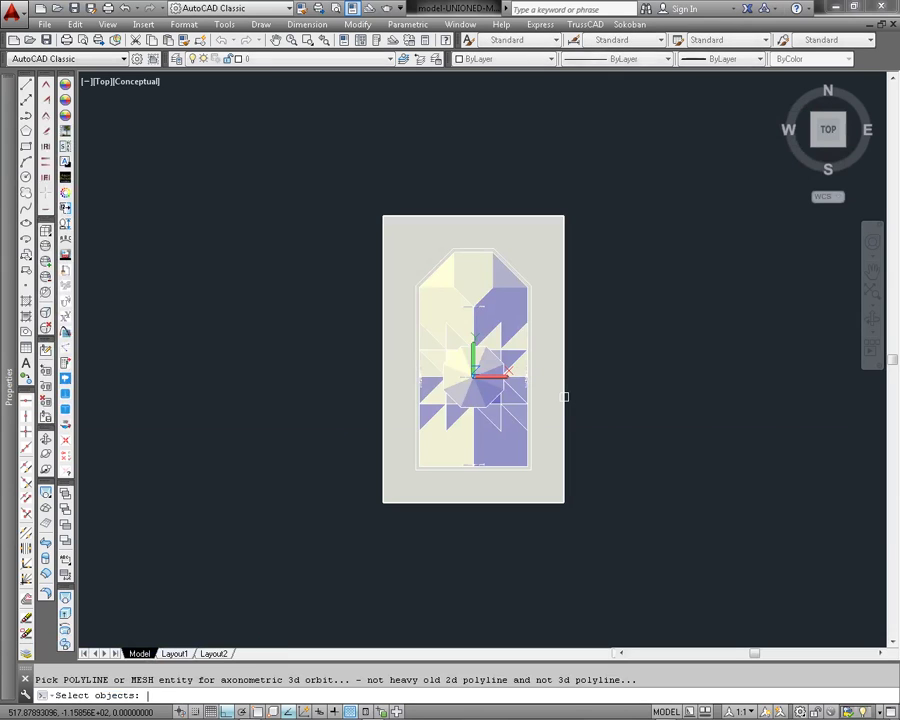
left_click(559, 506)
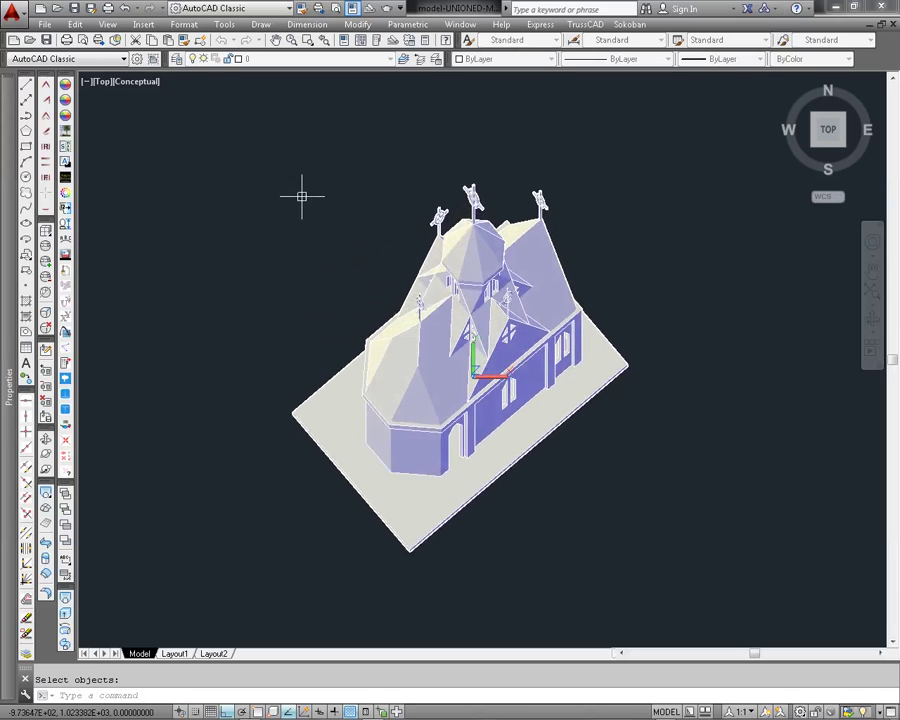
mouse_move(330, 415)
middle_mouse_down("shift")
mouse_move(450, 479)
mouse_move(727, 431)
mouse_move(487, 571)
mouse_move(325, 583)
mouse_move(255, 543)
mouse_move(231, 416)
mouse_move(229, 323)
mouse_move(380, 218)
mouse_move(418, 176)
mouse_move(462, 161)
mouse_move(565, 161)
mouse_move(659, 208)
mouse_move(687, 261)
mouse_move(683, 356)
mouse_move(655, 420)
mouse_move(594, 393)
mouse_move(594, 347)
mouse_move(635, 412)
mouse_move(673, 388)
mouse_move(466, 207)
mouse_move(699, 279)
mouse_move(696, 203)
mouse_move(745, 219)
mouse_move(765, 247)
mouse_move(777, 319)
mouse_move(773, 255)
mouse_move(814, 277)
mouse_move(844, 317)
mouse_move(844, 362)
mouse_move(820, 422)
mouse_move(727, 474)
mouse_move(623, 498)
mouse_move(673, 496)
mouse_move(733, 422)
mouse_move(755, 317)
mouse_move(695, 307)
mouse_move(556, 371)
mouse_move(540, 392)
mouse_move(562, 428)
mouse_move(490, 470)
mouse_move(376, 472)
mouse_move(329, 408)
mouse_move(310, 256)
mouse_move(321, 215)
mouse_move(342, 187)
mouse_move(329, 204)
middle_mouse_up("shift")
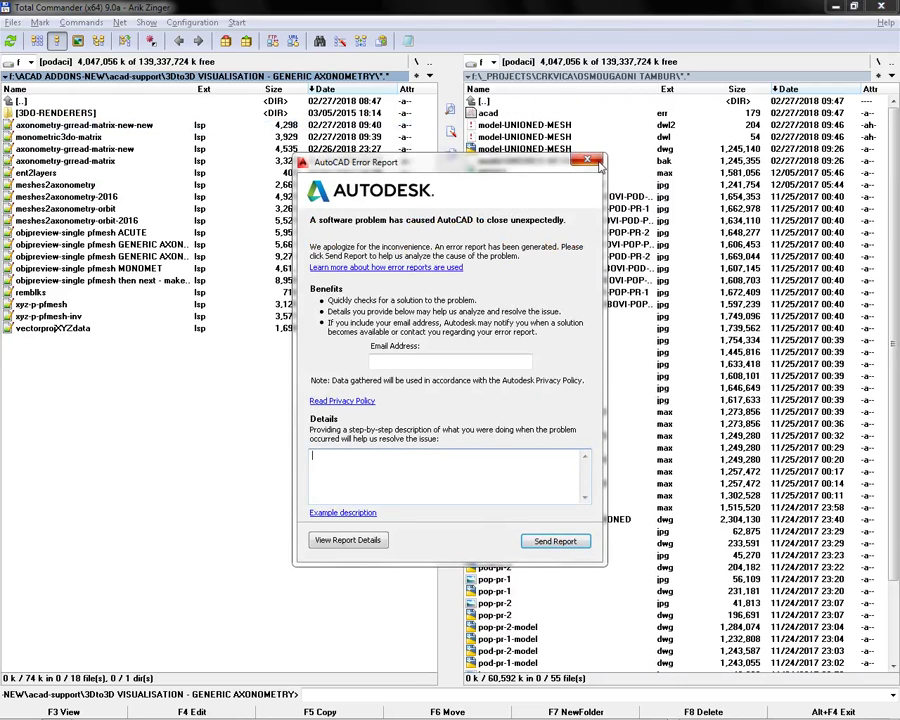
Step: Close the AutoCAD error report and reopen model-UNIONED-MESH.dwg from Total Commander
left_click(597, 164)
left_click(558, 397)
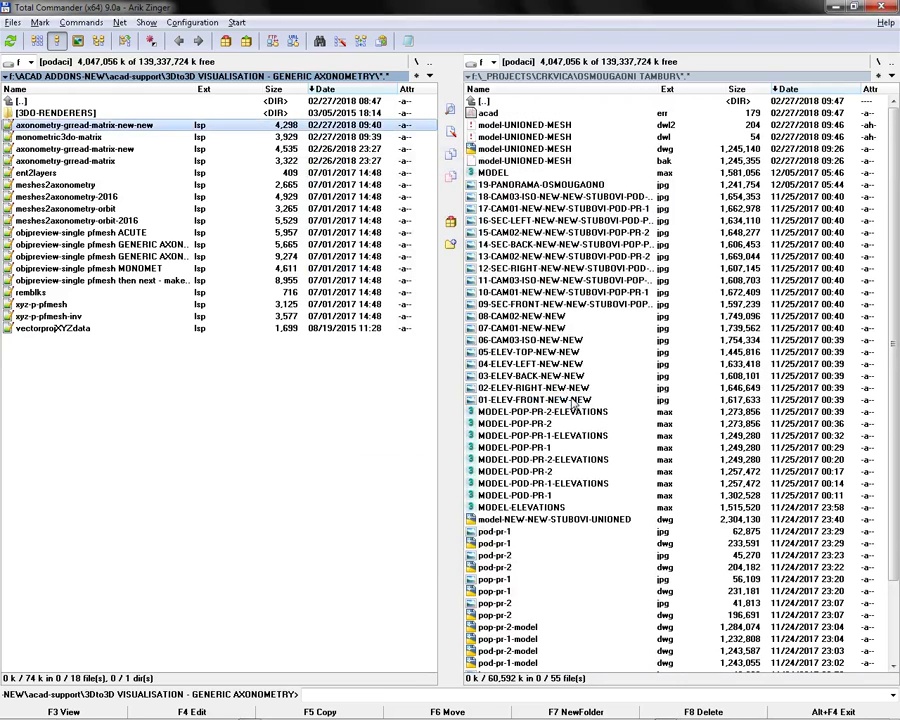
double_click(545, 149)
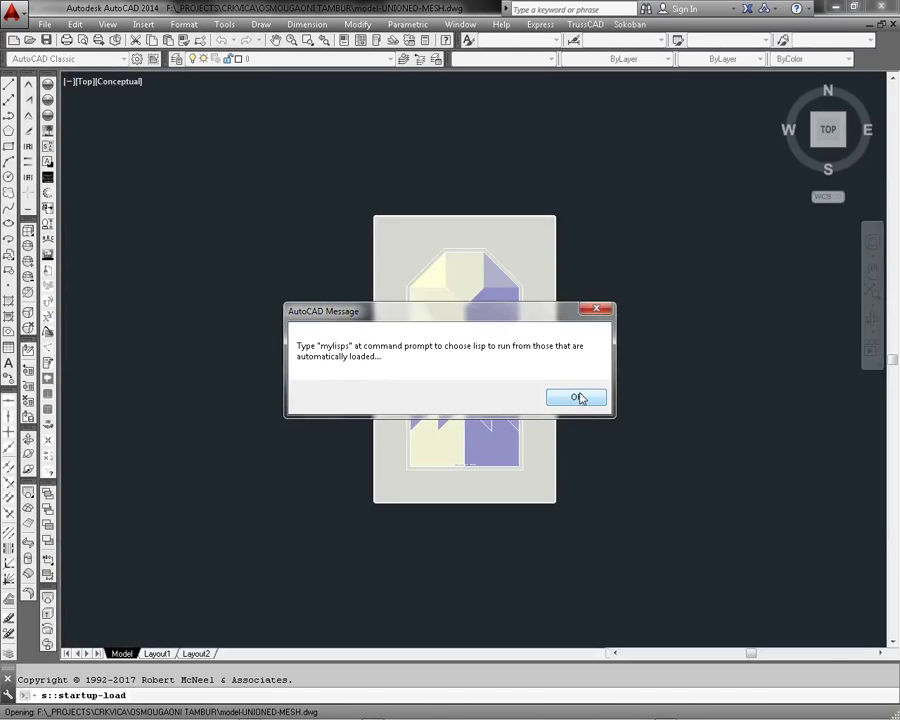
Step: Dismiss the startup lisp message and close the Drawing Recovery Manager palette
left_click(578, 398)
type("3DO")
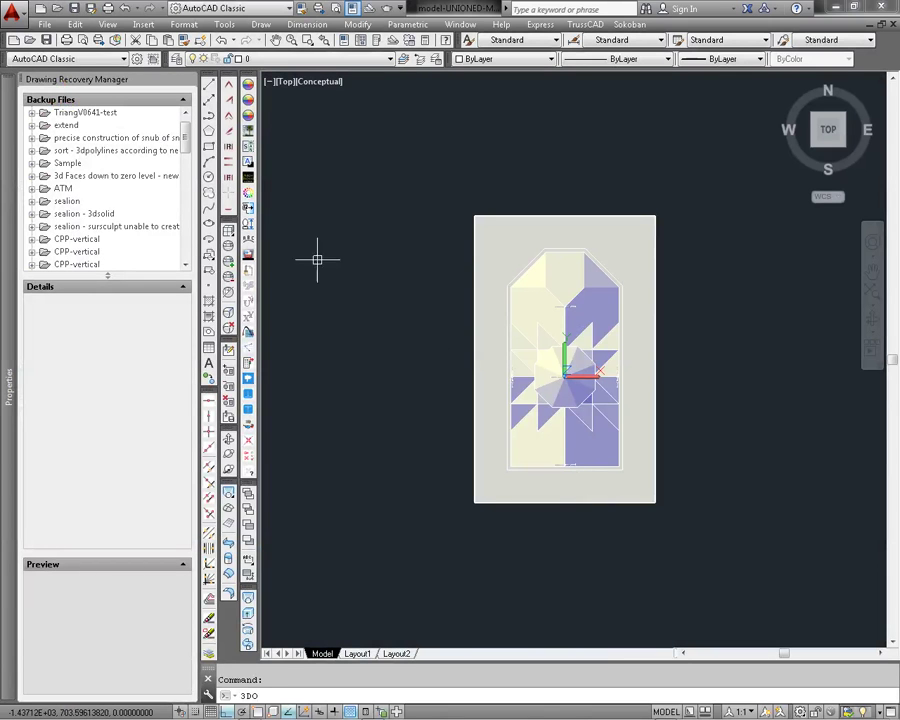
left_click(189, 79)
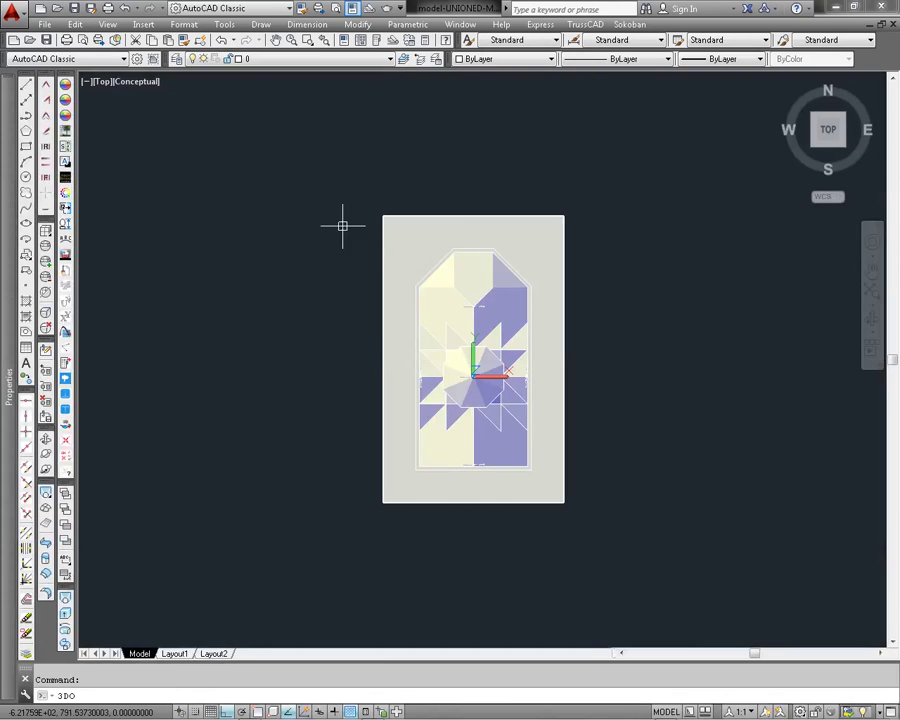
Step: Use 3DORBIT to view the church mesh from its right side, back, left side and front
key("Return")
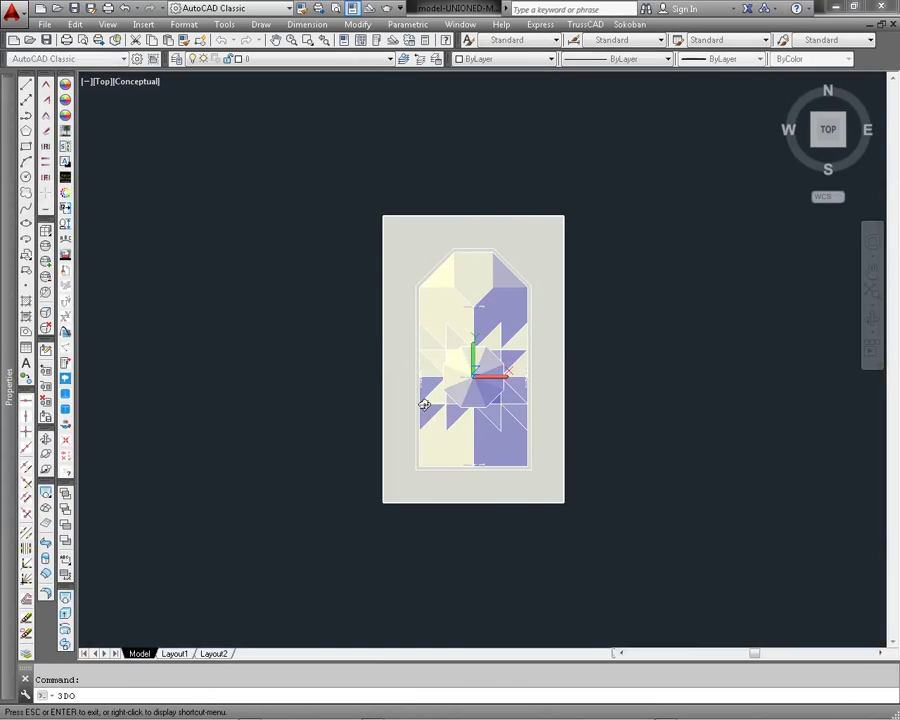
mouse_move(436, 434)
left_mouse_down()
mouse_move(458, 402)
mouse_move(468, 340)
mouse_move(516, 307)
mouse_move(496, 350)
mouse_move(437, 399)
mouse_move(372, 417)
left_mouse_up()
left_click_drag(549, 389, 375, 383)
mouse_move(553, 395)
left_mouse_down()
mouse_move(412, 362)
mouse_move(346, 373)
left_mouse_up()
left_click_drag(616, 395, 495, 397)
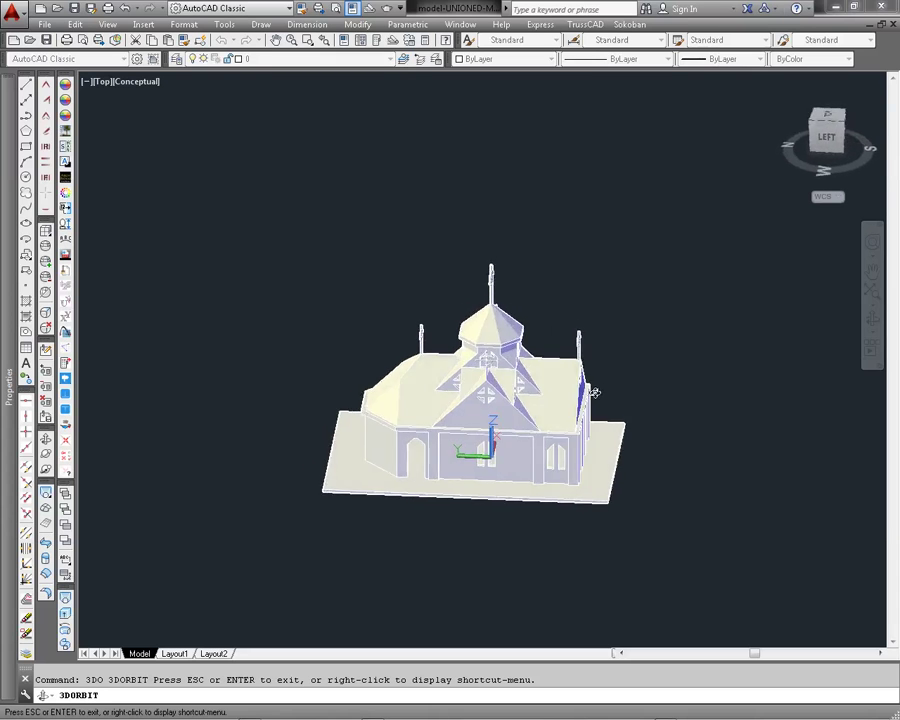
left_click_drag(590, 391, 433, 385)
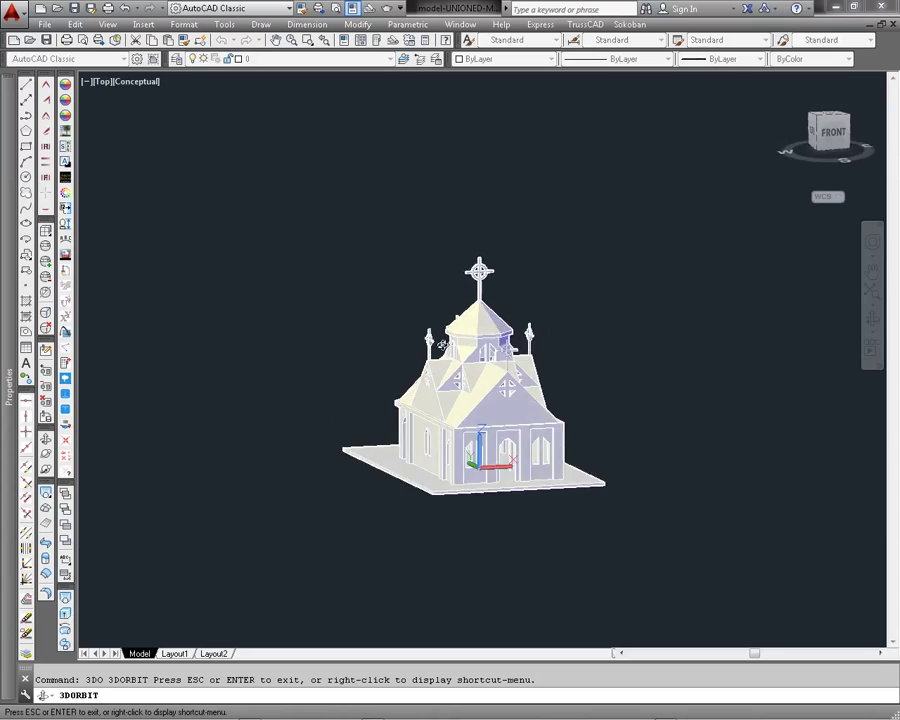
left_click_drag(565, 347, 615, 360)
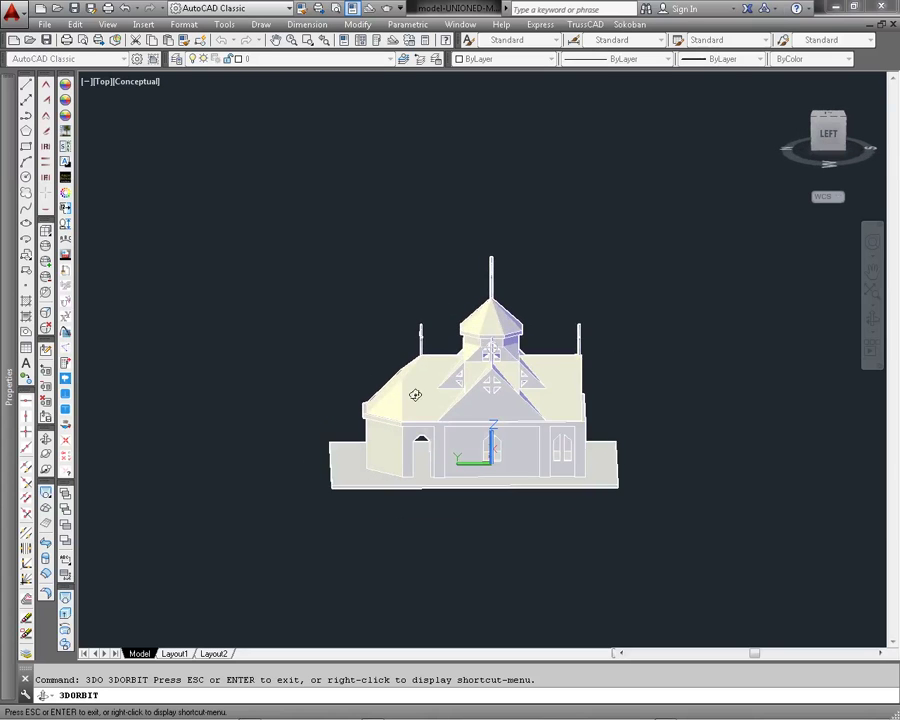
mouse_move(491, 432)
left_mouse_down()
mouse_move(605, 438)
mouse_move(418, 428)
mouse_move(470, 445)
mouse_move(556, 452)
mouse_move(508, 418)
left_mouse_up()
Step: Switch the orbit view to perspective, orbit to the front-left, and exit orbit
right_click(508, 418)
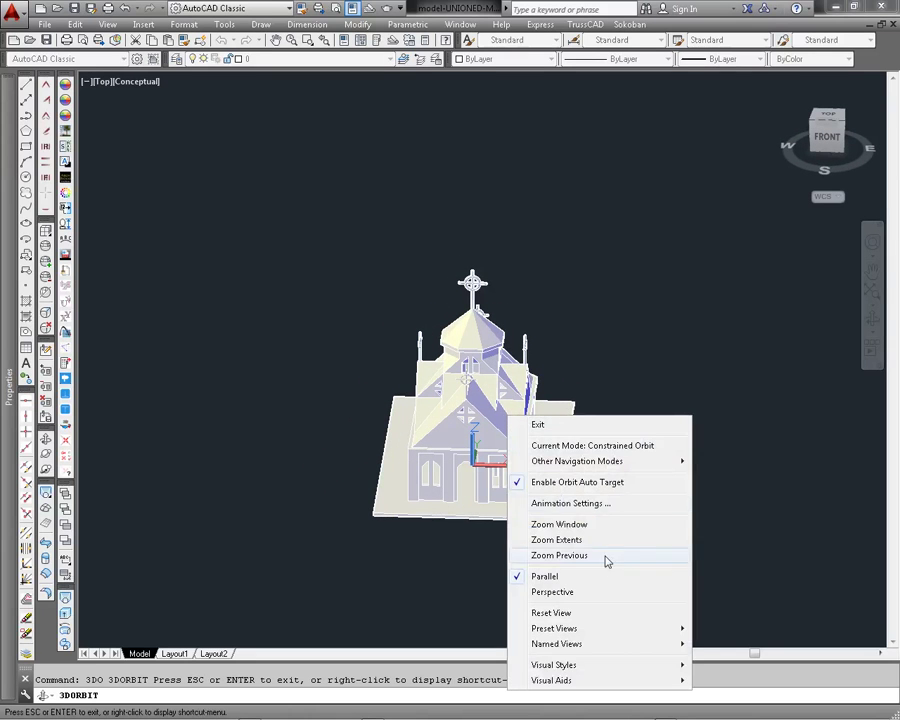
left_click(599, 596)
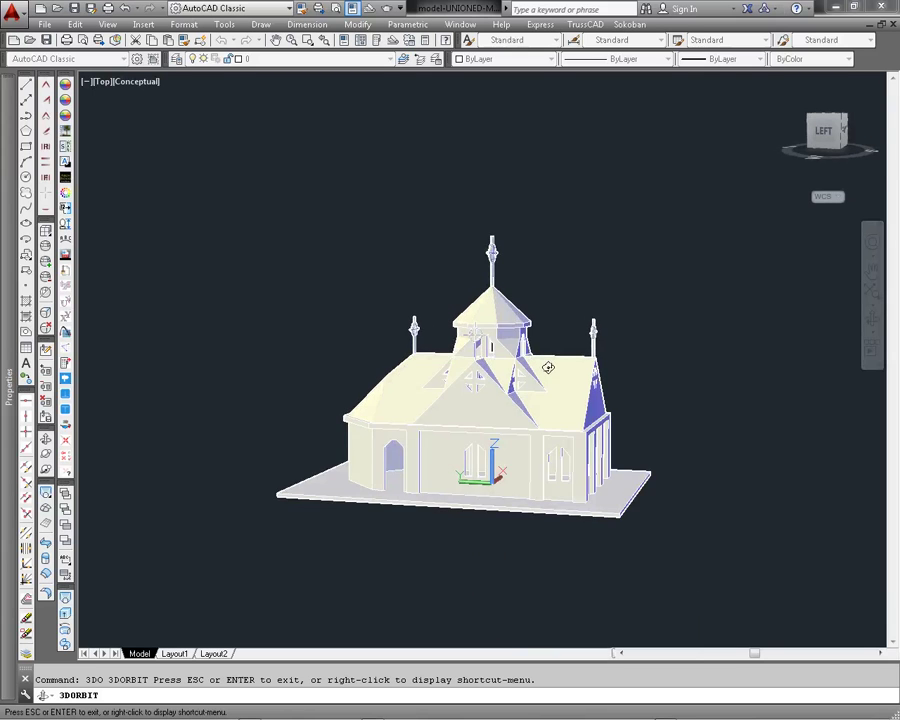
mouse_move(558, 364)
left_mouse_down()
mouse_move(401, 355)
mouse_move(463, 456)
mouse_move(679, 403)
mouse_move(474, 376)
mouse_move(305, 391)
mouse_move(613, 412)
mouse_move(568, 416)
mouse_move(462, 386)
mouse_move(407, 383)
mouse_move(455, 381)
left_mouse_up()
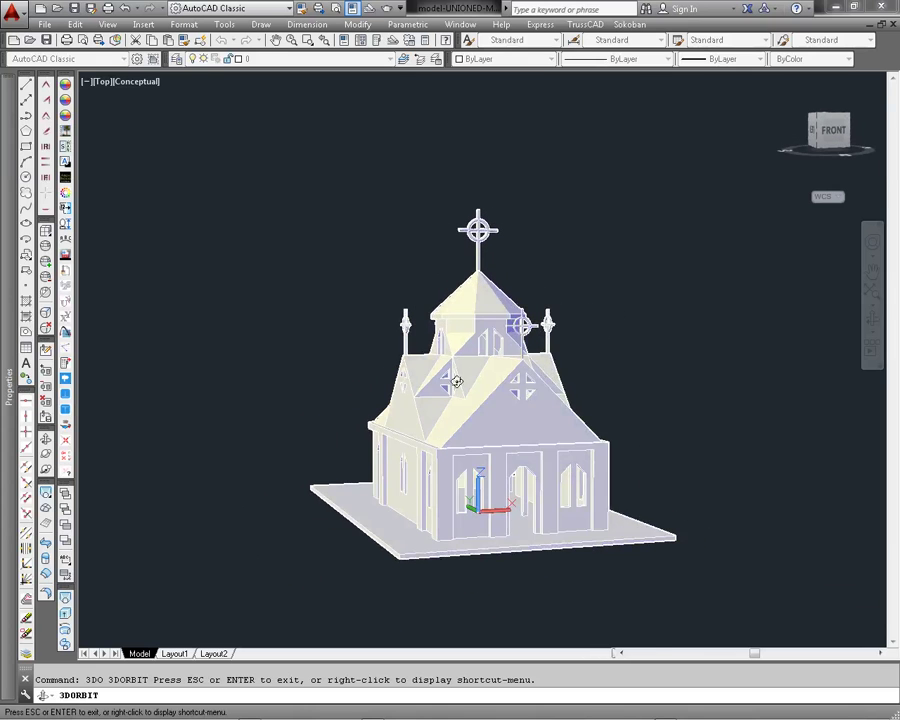
right_click(496, 370)
left_click(508, 376)
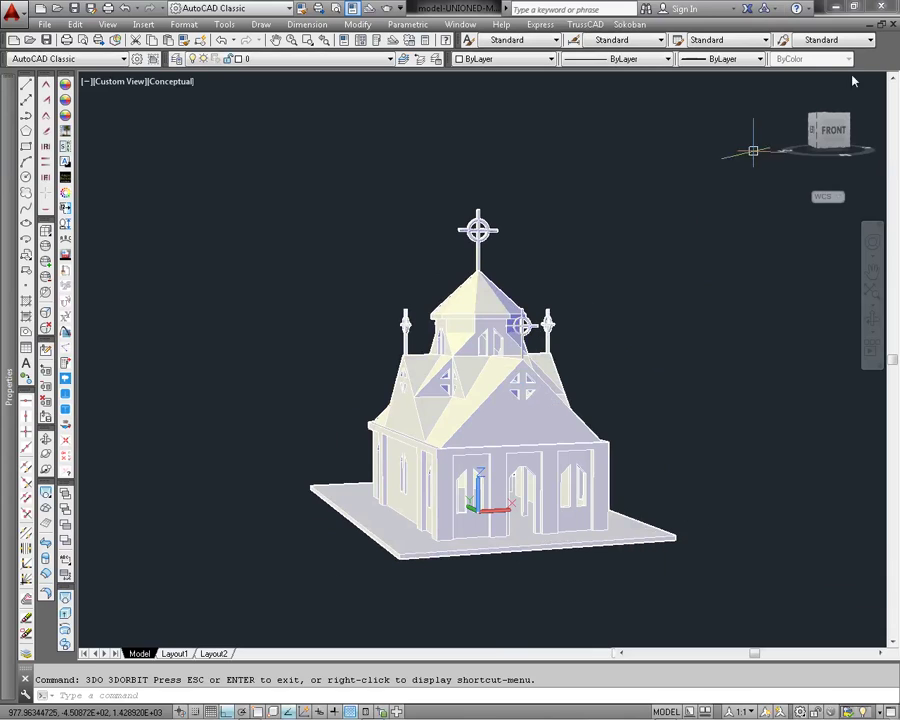
Step: Close the drawing without saving and open the osnova floor-plan image
left_click(884, 14)
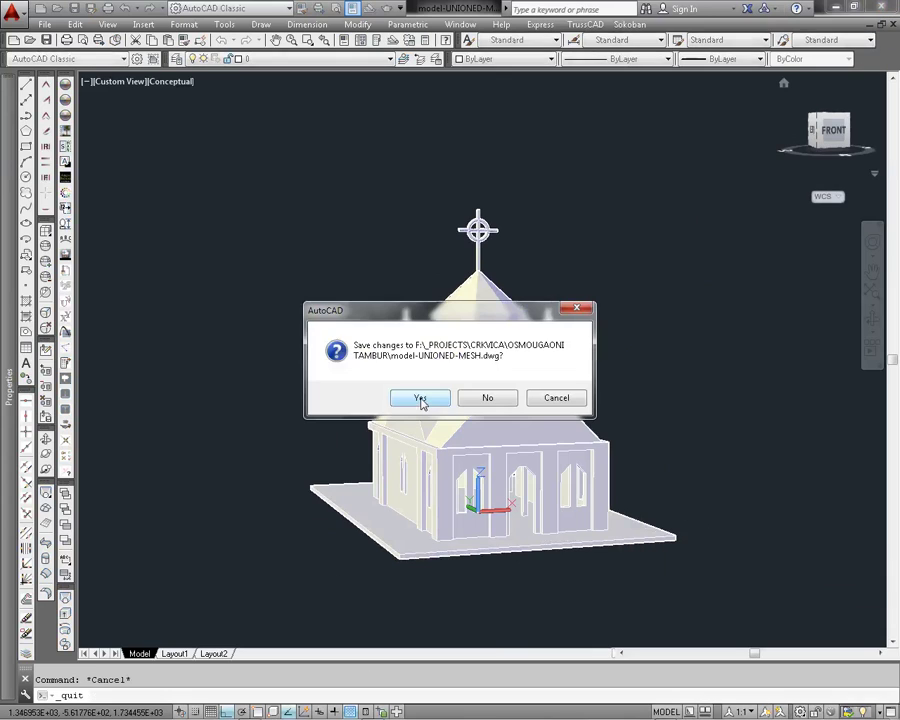
left_click(488, 398)
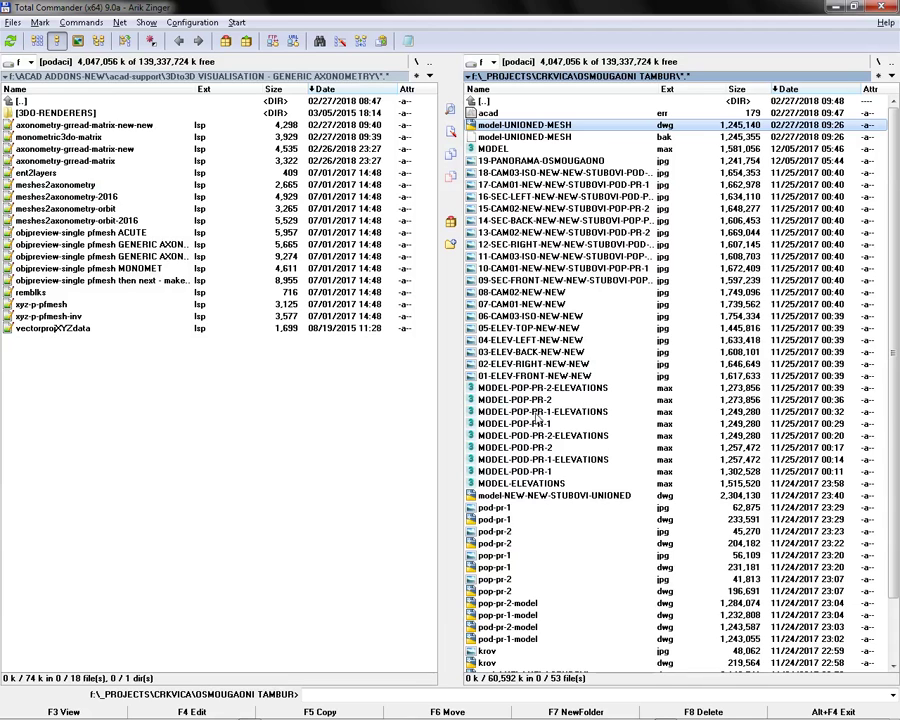
scroll(543, 549, "down", 4)
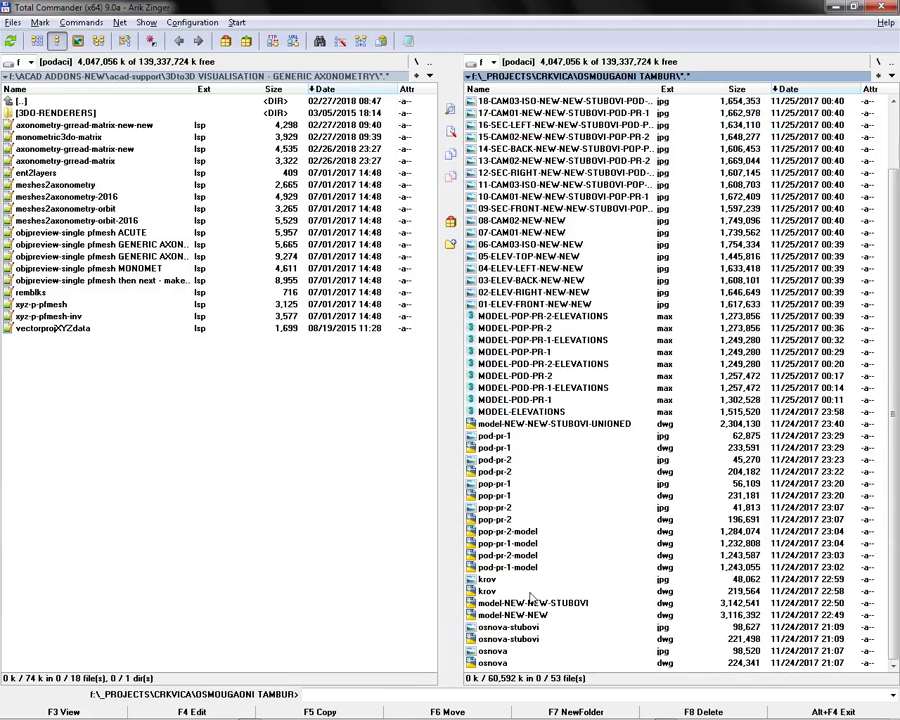
double_click(491, 652)
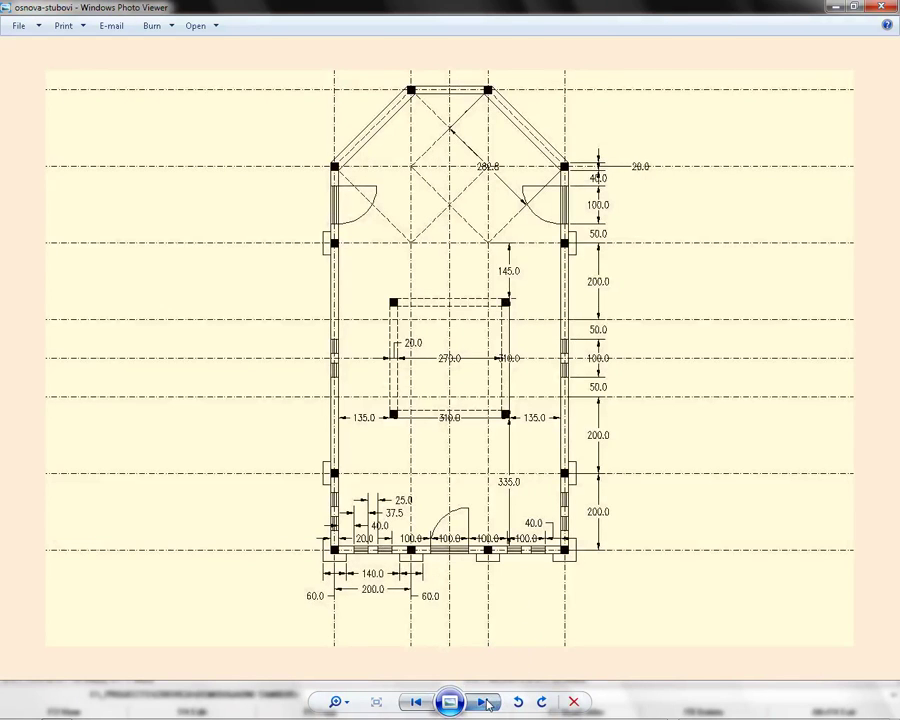
Step: Page through the project images from plans and elevations to section and isometric cut-away renders
left_click(487, 703)
left_click(487, 703)
left_click(487, 703)
left_click(487, 703)
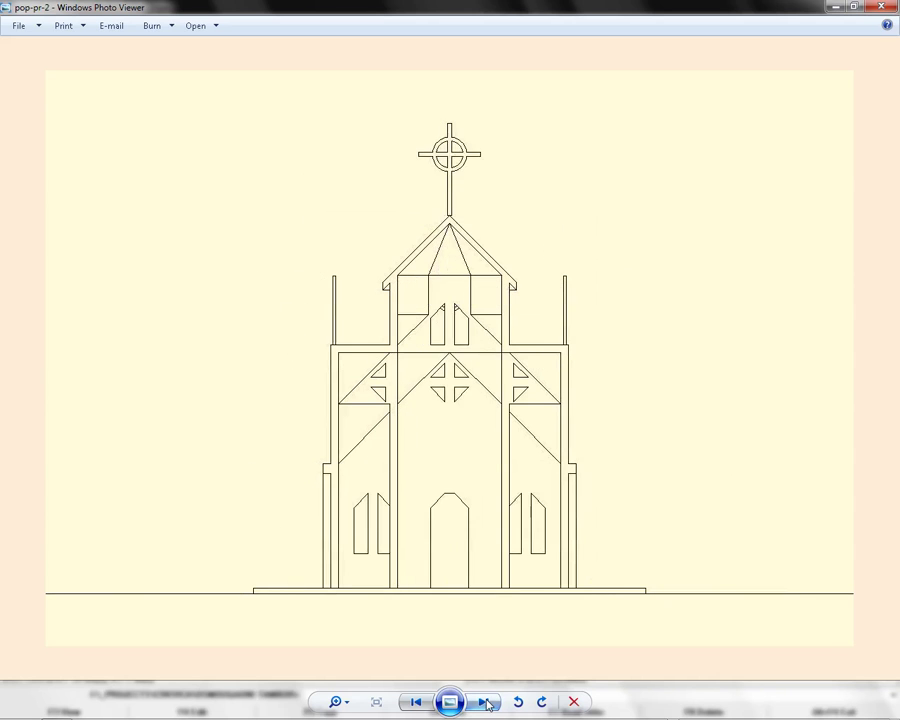
left_click(487, 703)
left_click(487, 703)
left_click(487, 703)
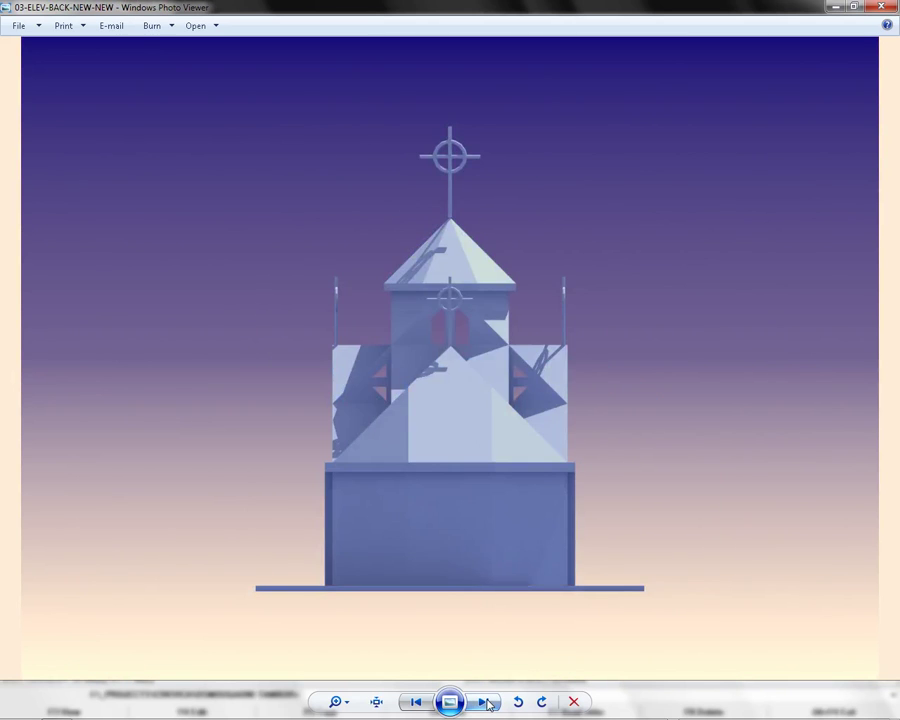
left_click(487, 703)
left_click(487, 703)
left_click(487, 703)
left_click(487, 703)
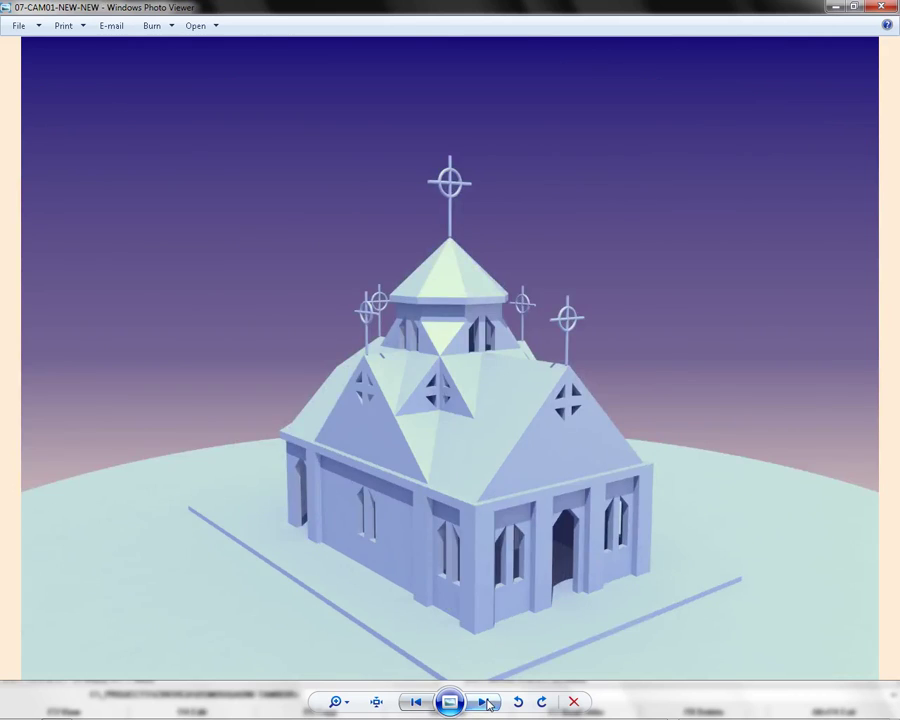
left_click(487, 703)
left_click(487, 703)
left_click(487, 703)
left_click(487, 703)
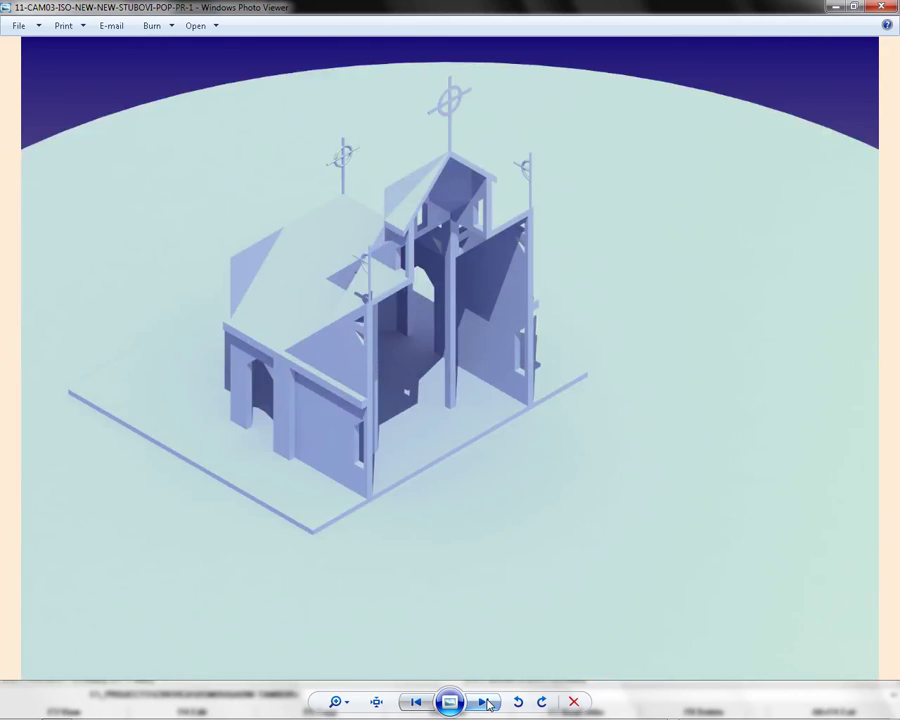
left_click(487, 703)
left_click(487, 703)
left_click(487, 703)
left_click(487, 703)
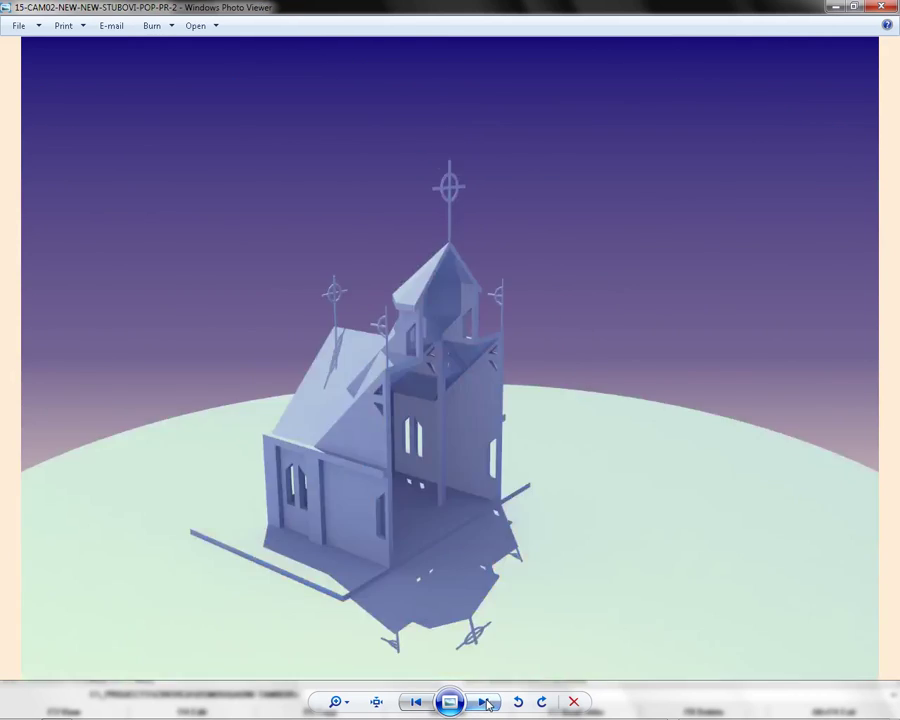
left_click(487, 703)
left_click(487, 703)
left_click(487, 703)
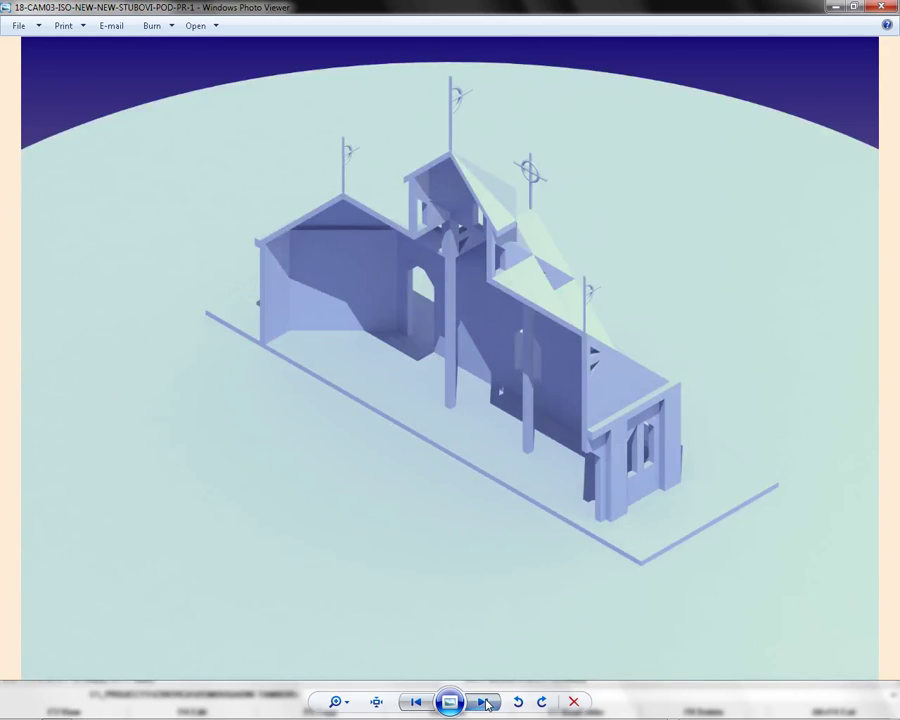
left_click(487, 703)
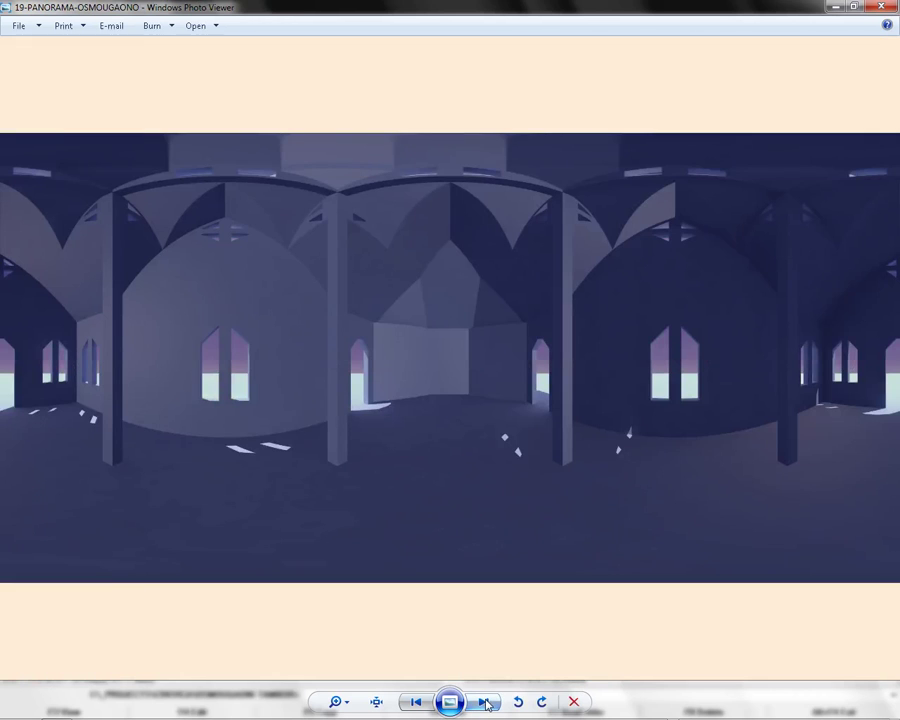
Step: Close the image viewer, go to the ANIM\OSMOUGAONO folder and open ANIM-1.avi
left_click(883, 8)
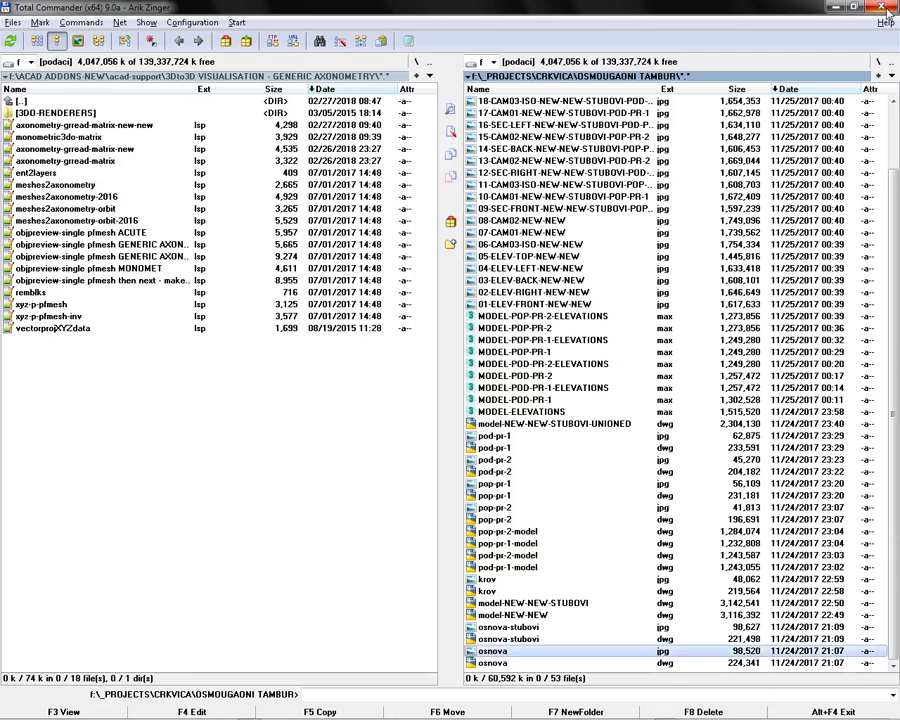
scroll(672, 332, "up", 2)
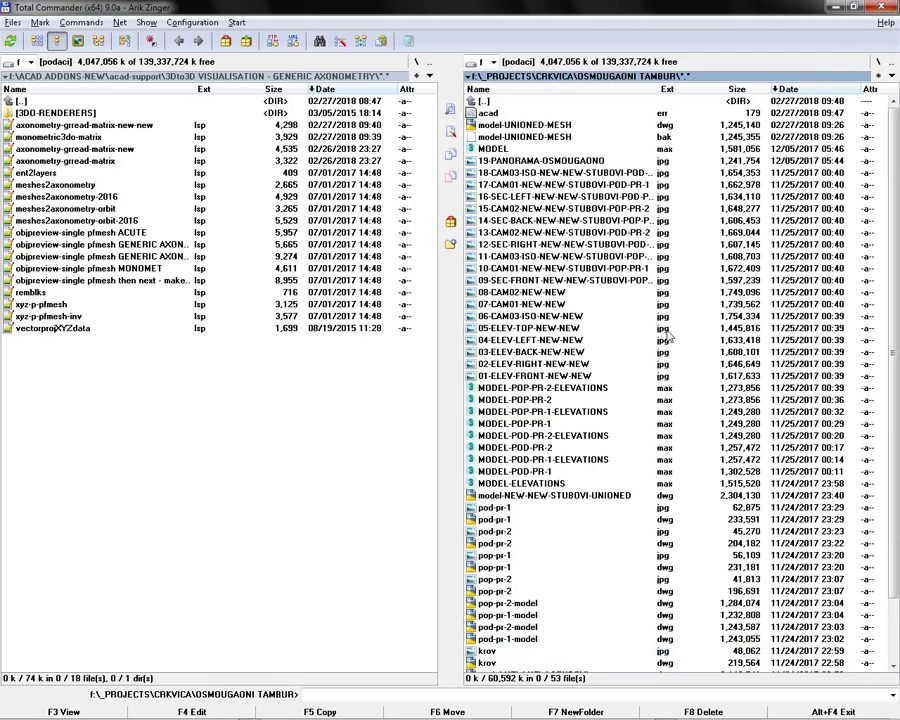
double_click(516, 103)
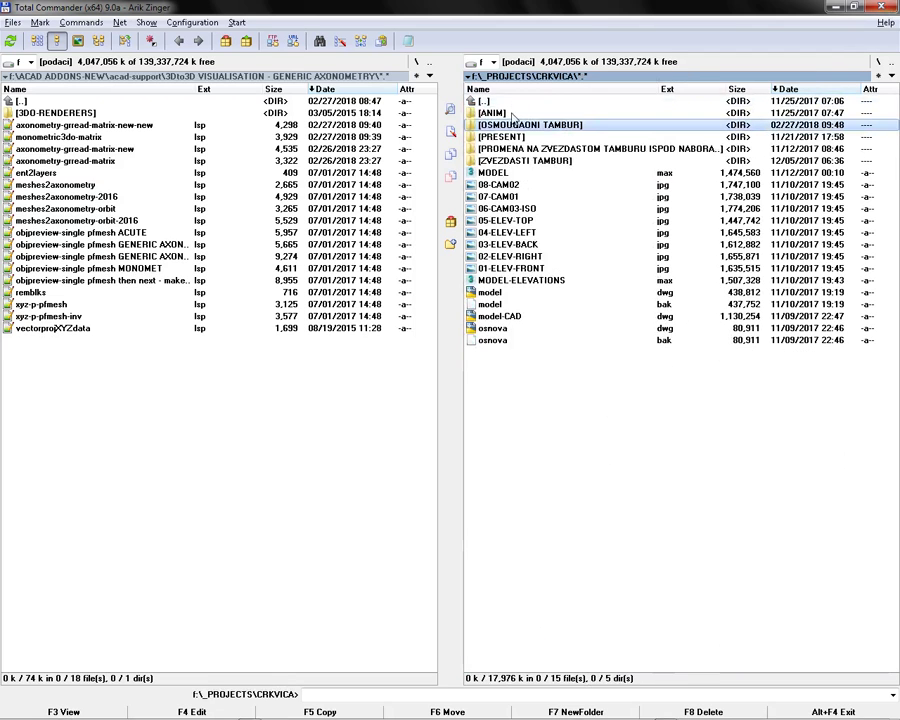
double_click(513, 114)
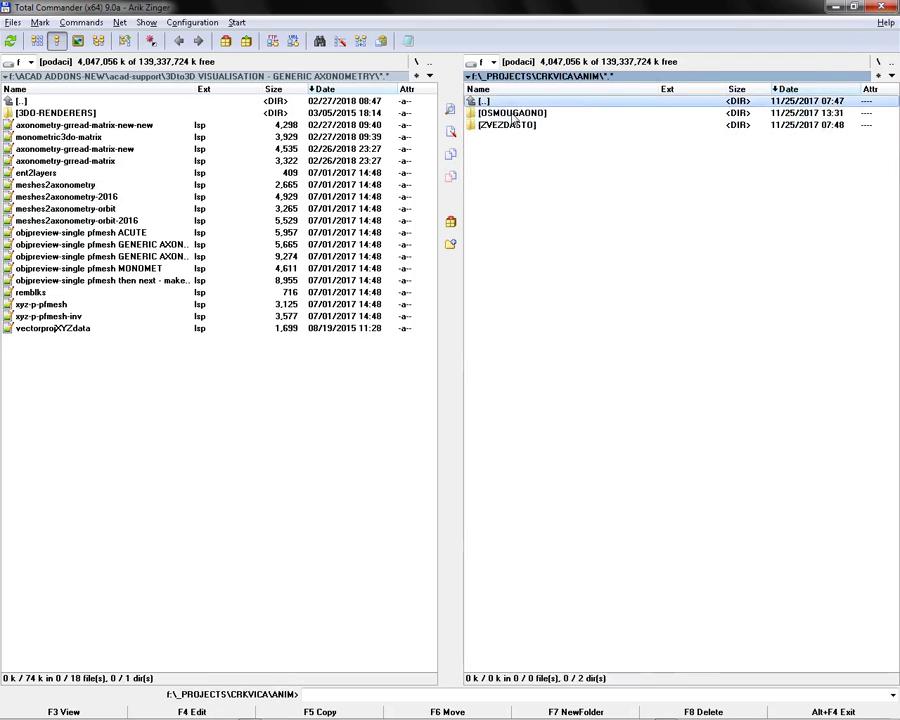
key("Down")
key("Return")
left_click(515, 126)
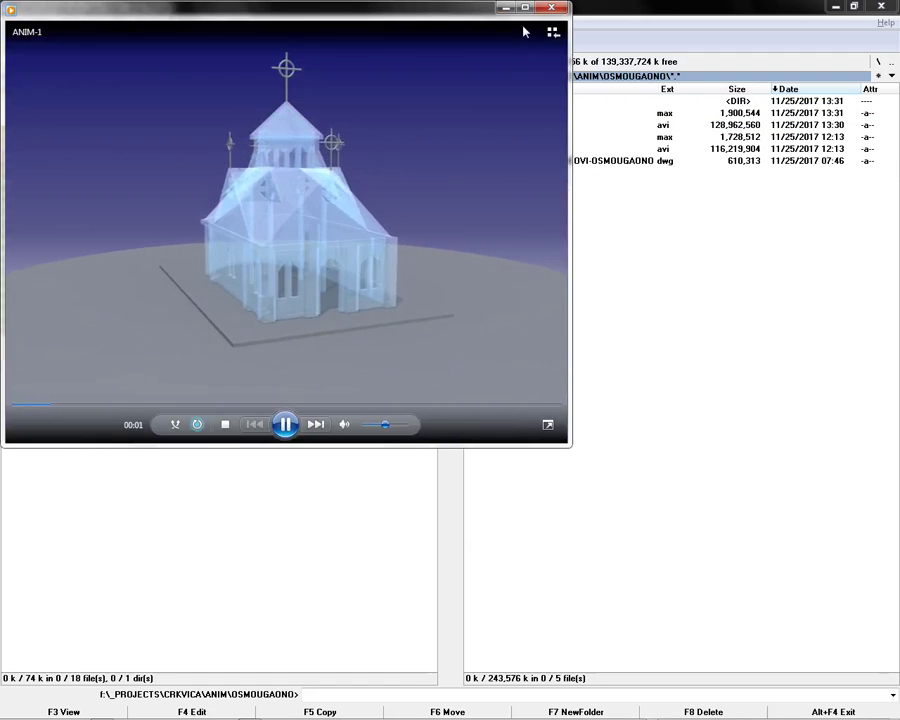
Step: Watch the ANIM-1 animation full-screen to the end, then close Windows Media Player
double_click(525, 32)
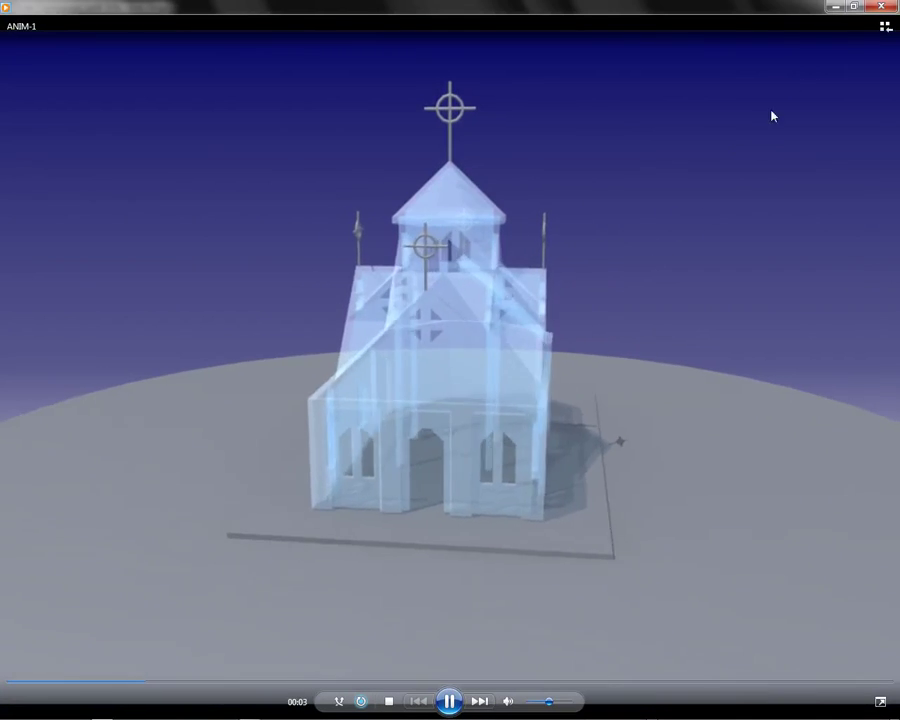
key("alt+F4")
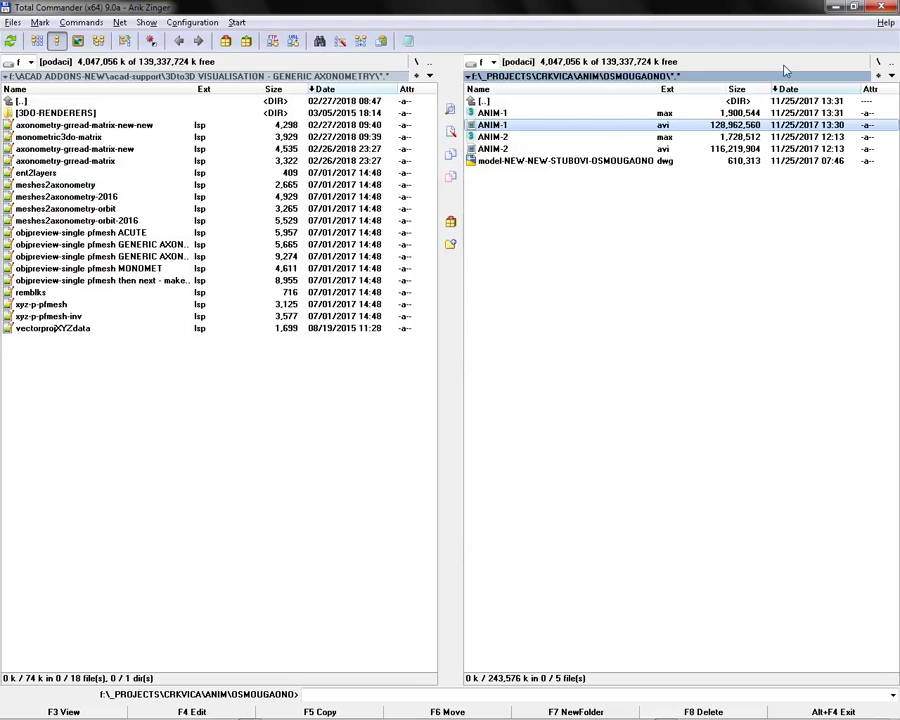
Step: Play ANIM-2.avi in Windows Media Player, maximized to fill the screen
double_click(511, 149)
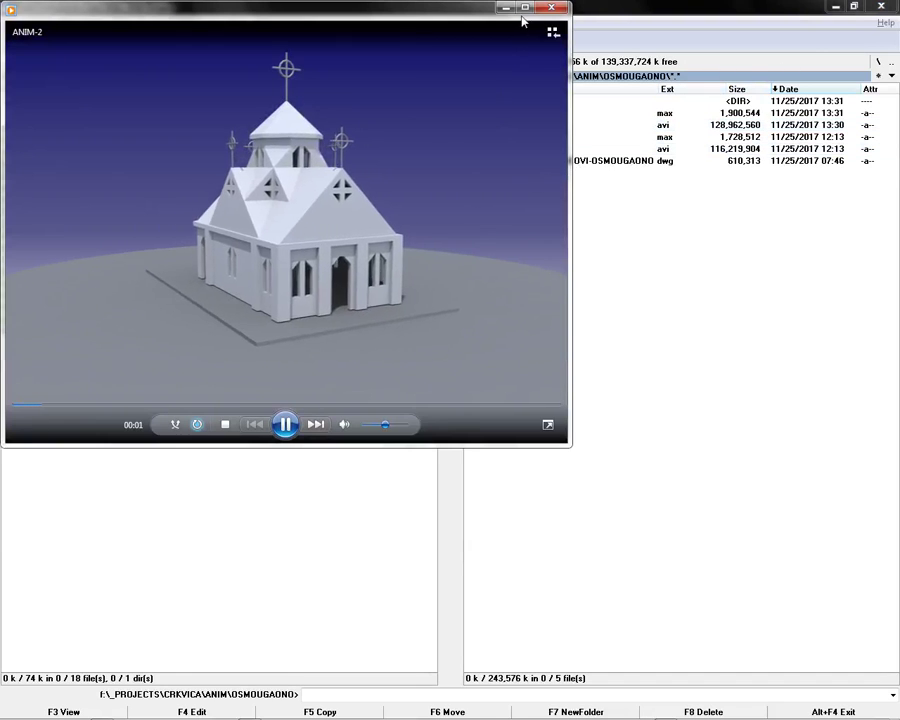
left_click(525, 8)
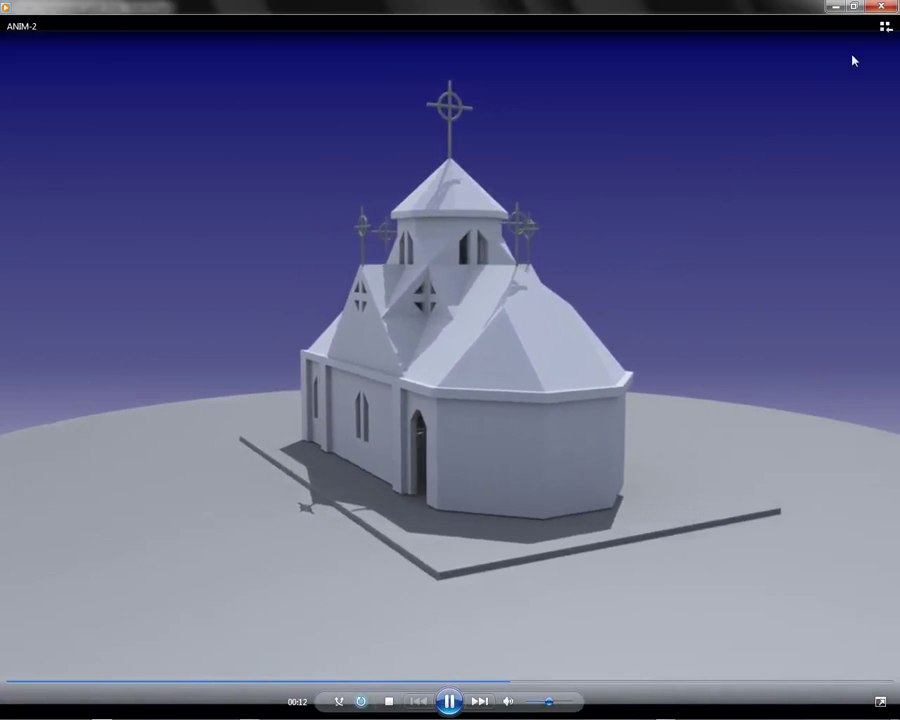
Step: Close the ANIM-2 player, browse up to _PROJECTS and into CRKVICA > OSMOUGAONI TAMBUR, then bring up Start
left_click(881, 7)
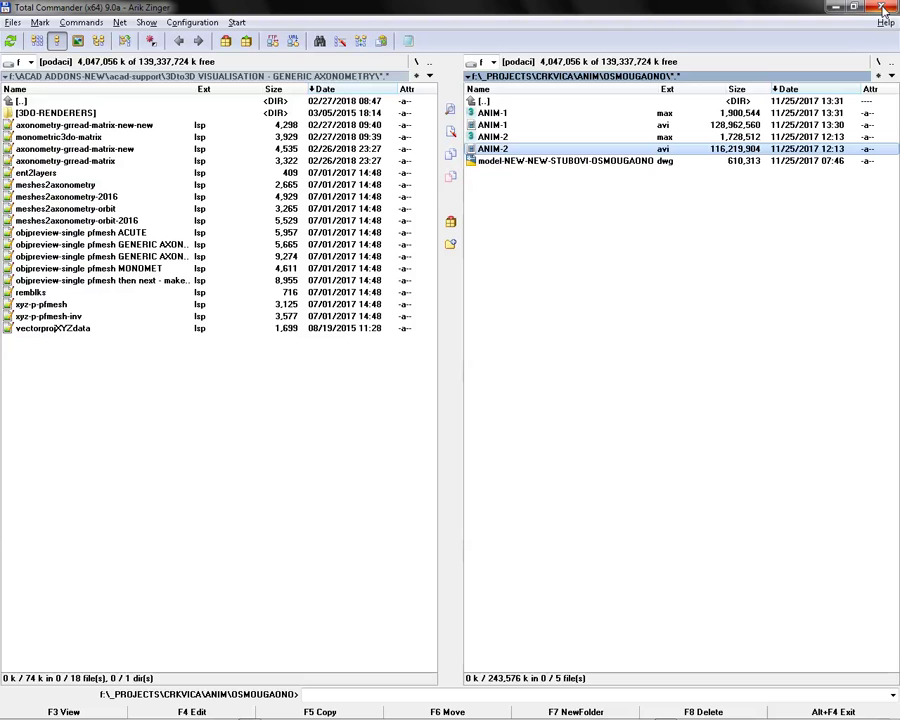
double_click(519, 103)
double_click(519, 103)
double_click(519, 103)
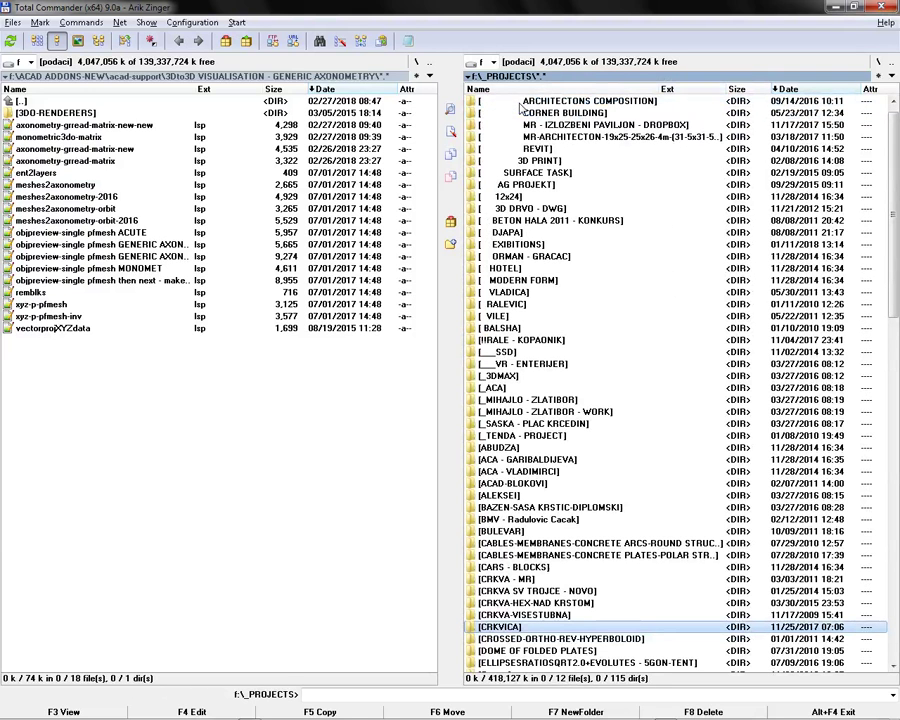
double_click(530, 628)
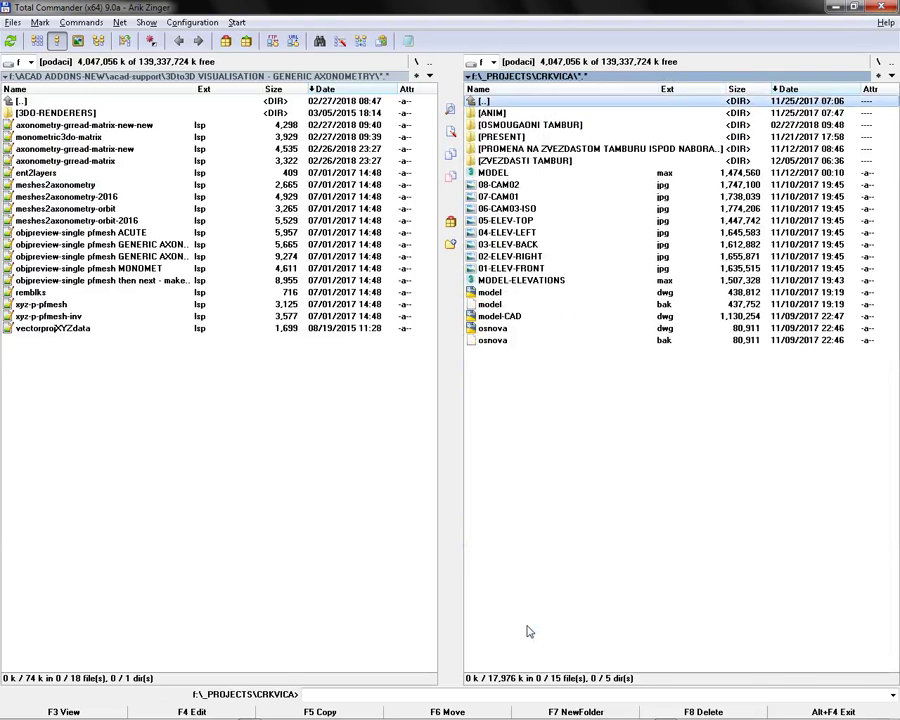
double_click(536, 129)
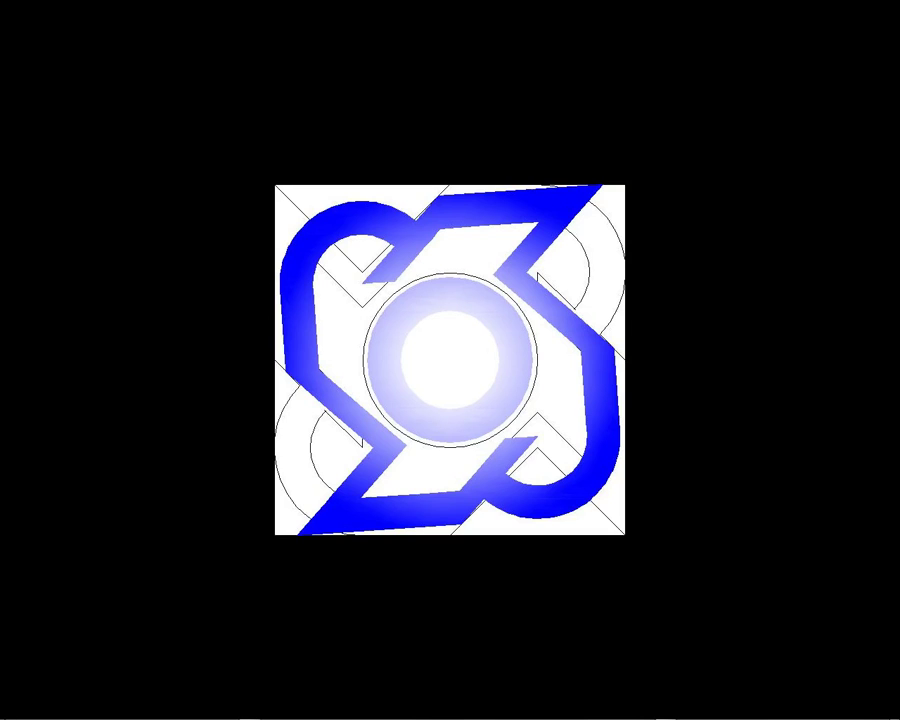
left_click(14, 708)
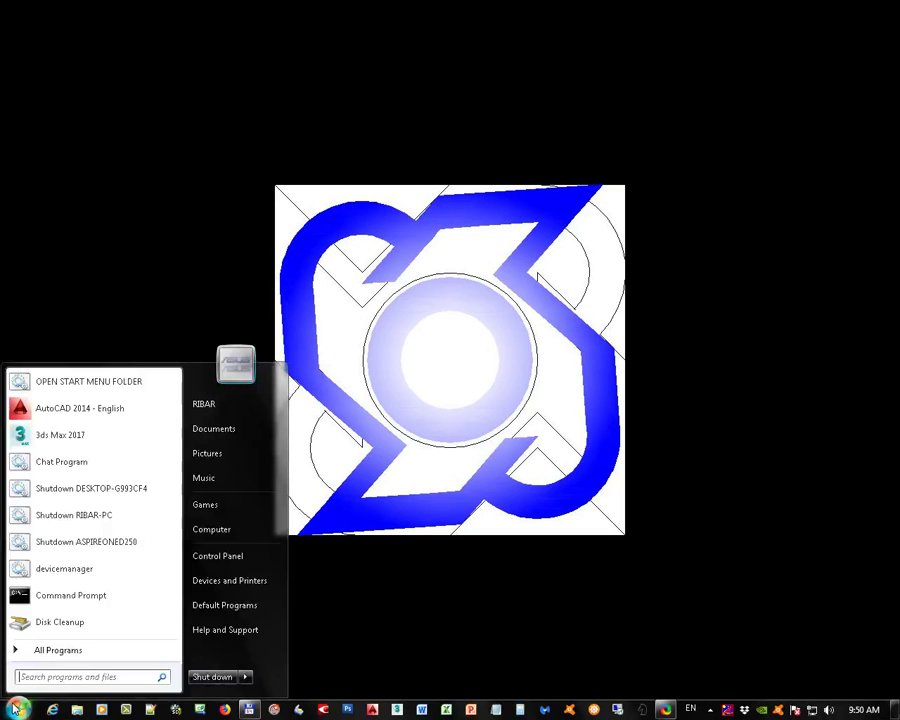
Step: Launch sView - Image Viewer from the sView group under All Programs
left_click(46, 657)
left_click(66, 586)
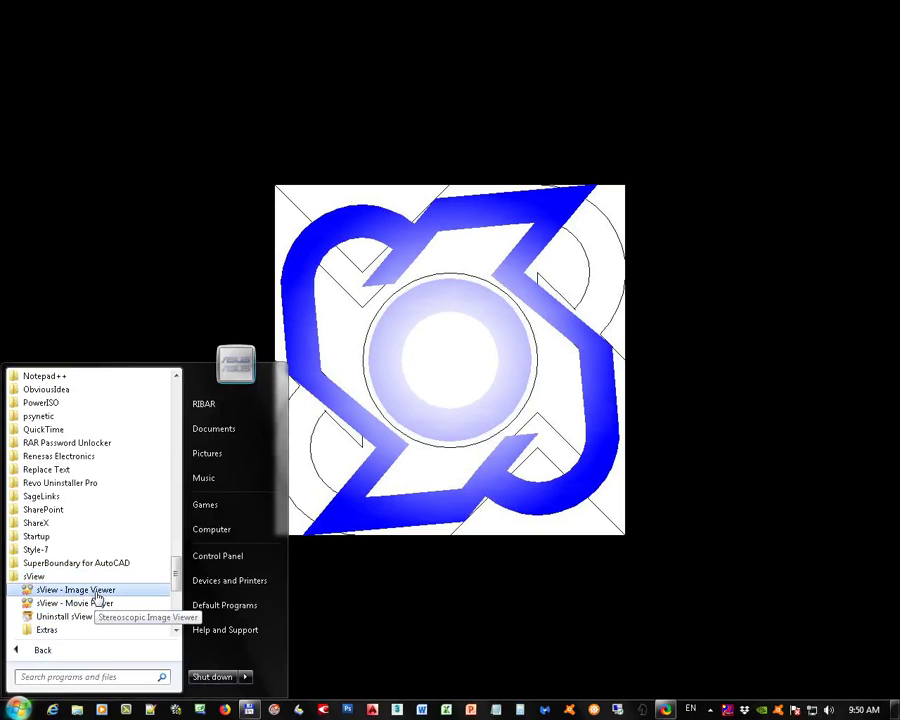
left_click(98, 592)
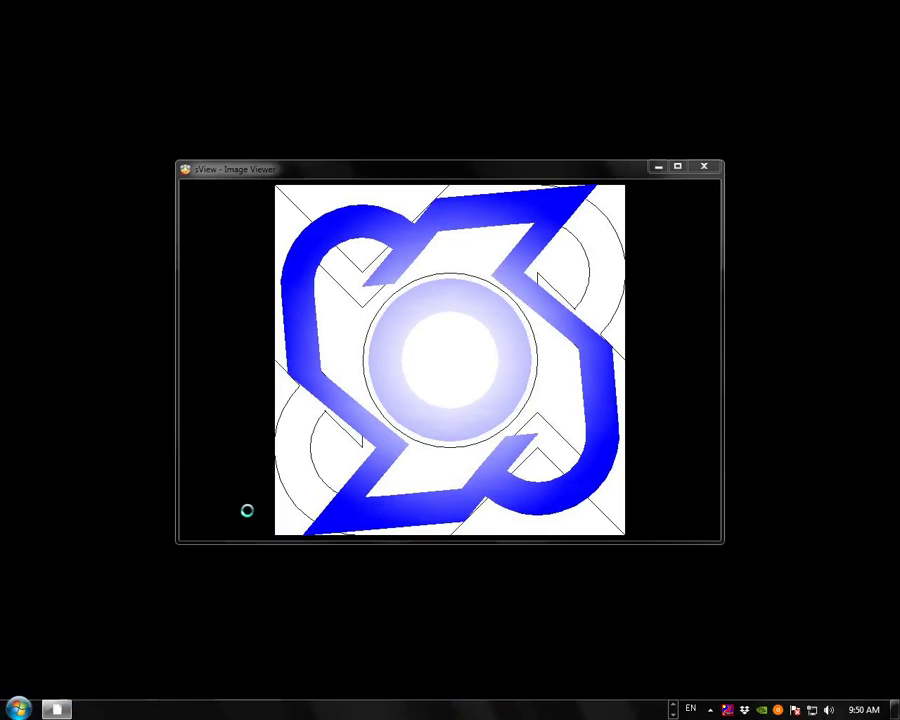
mouse_move(300, 220)
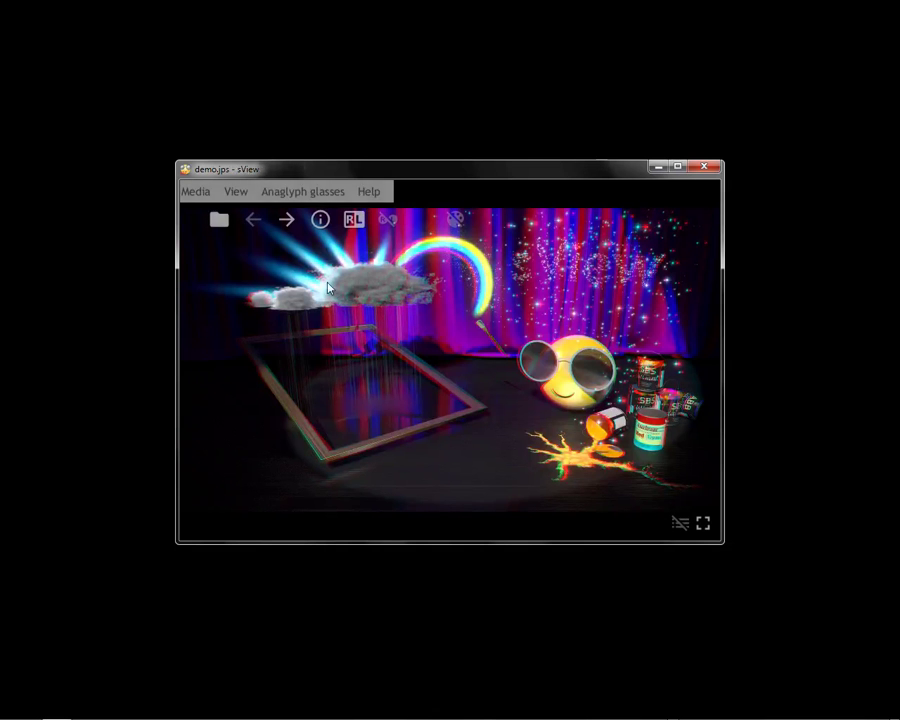
Step: Load 19-PANORAMA-OSMOUGAONO.jpg in sView and bring up the Panorama display options
left_click(217, 219)
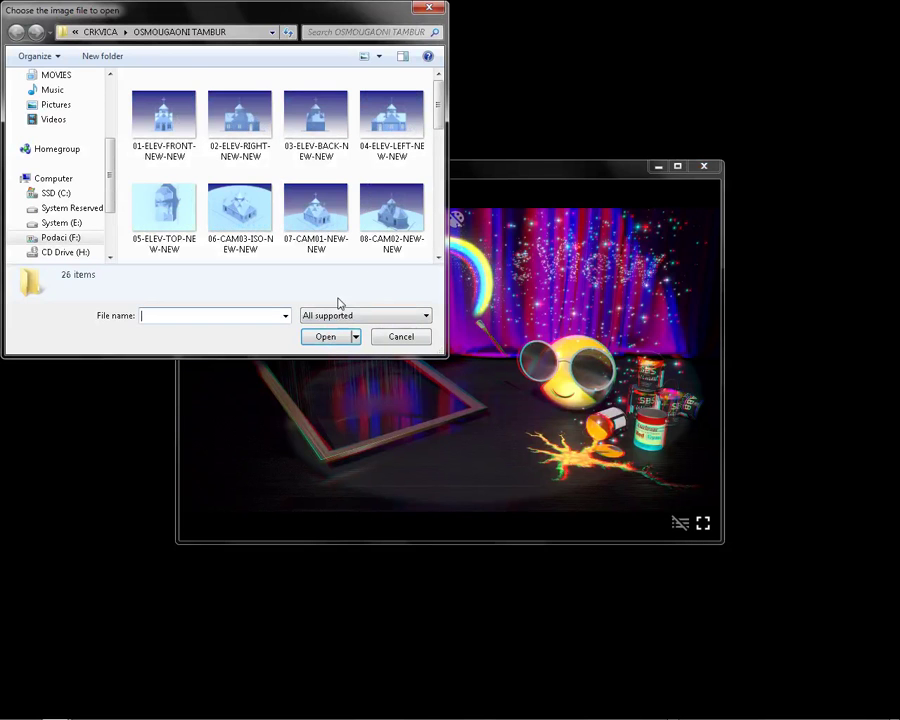
mouse_move(440, 112)
left_mouse_down()
mouse_move(448, 243)
mouse_move(452, 205)
left_mouse_up()
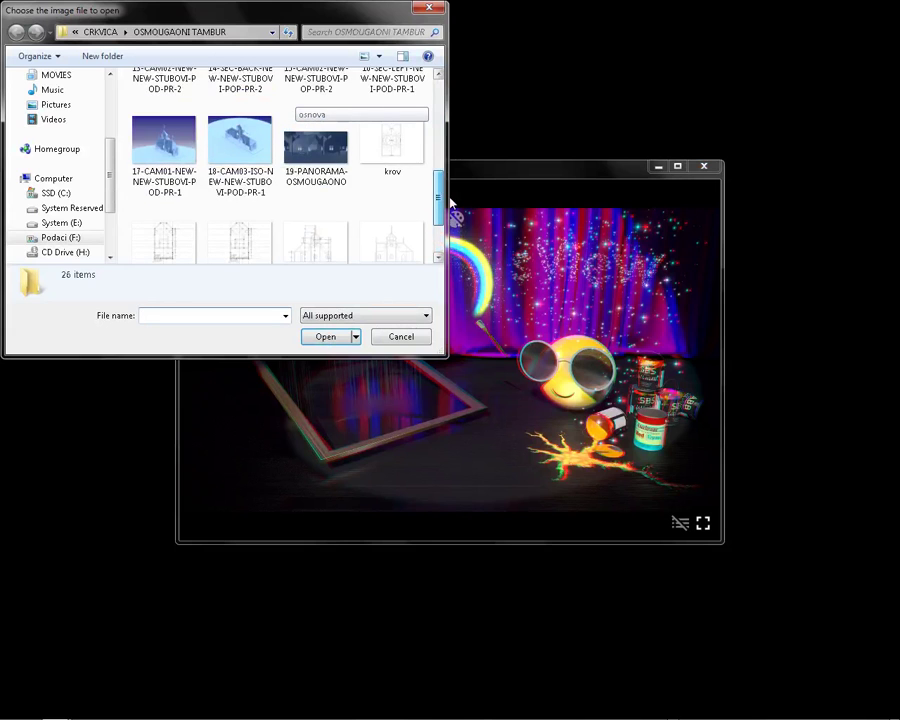
left_click(350, 173)
left_click(327, 337)
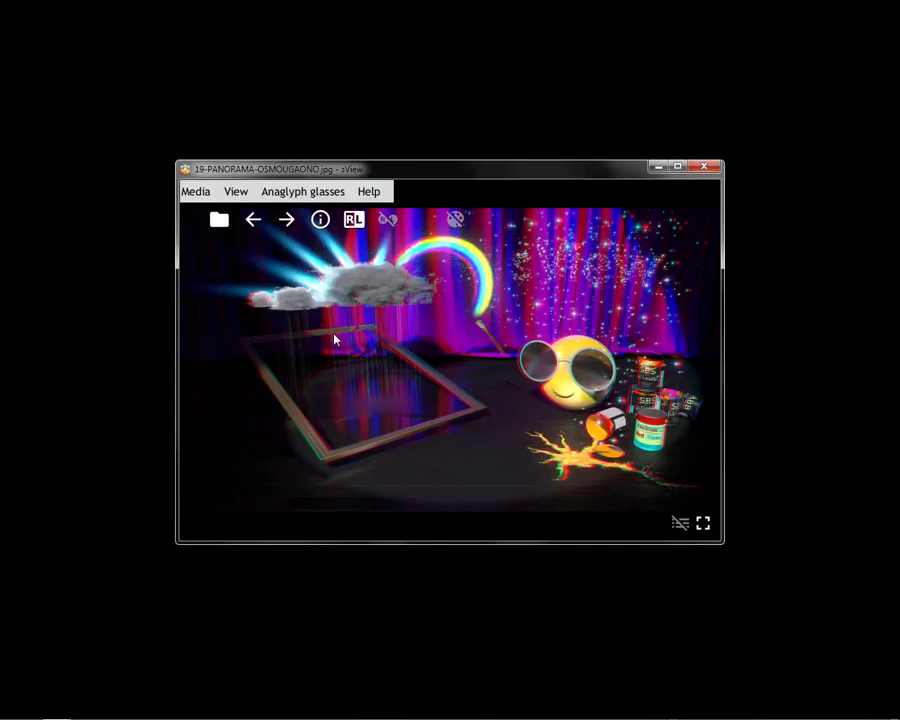
left_click(244, 194)
mouse_move(268, 326)
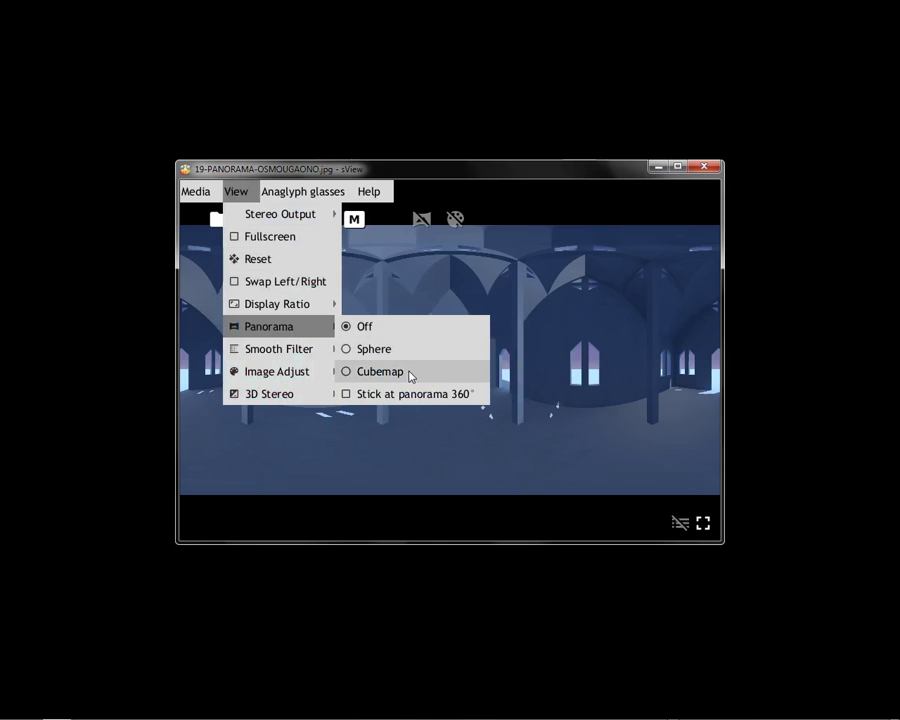
Step: Show the panorama as a full-screen sphere, looking toward the doorway, ceiling, windows and right wall
left_click(410, 358)
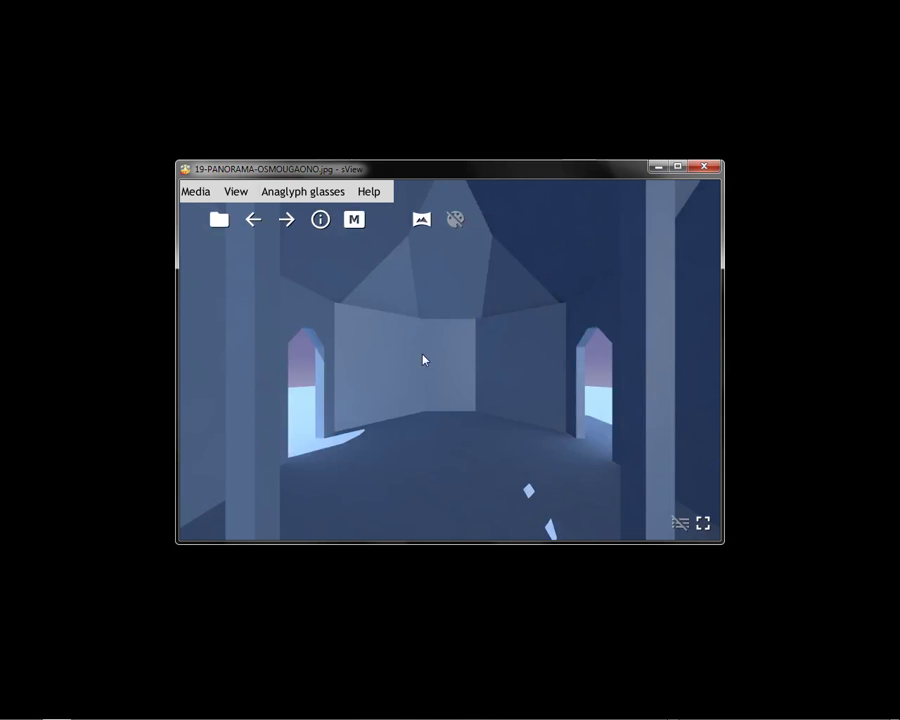
left_click(676, 168)
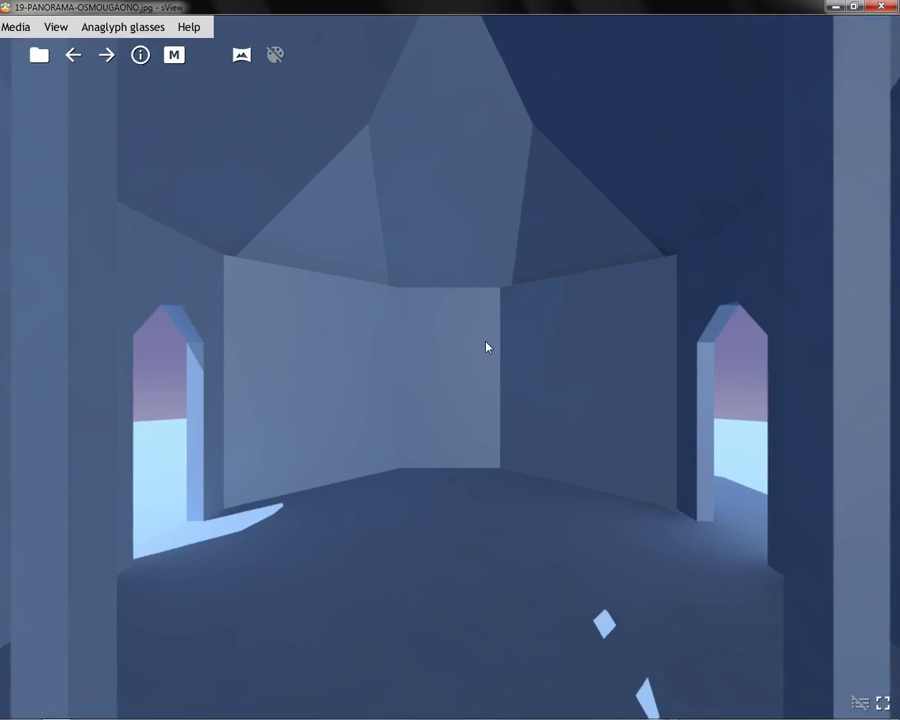
left_click_drag(487, 346, 345, 254)
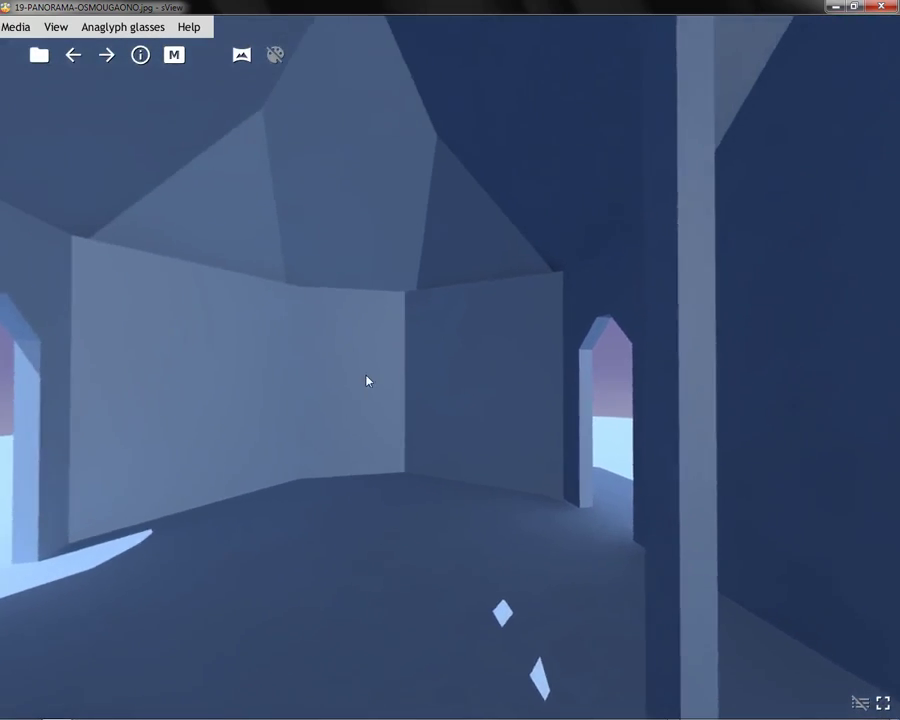
mouse_move(345, 254)
left_mouse_down()
mouse_move(248, 492)
mouse_move(243, 442)
mouse_move(392, 221)
mouse_move(360, 364)
mouse_move(288, 448)
mouse_move(446, 225)
mouse_move(410, 287)
mouse_move(335, 297)
mouse_move(250, 251)
mouse_move(167, 171)
mouse_move(410, 191)
mouse_move(428, 207)
mouse_move(283, 131)
mouse_move(229, 221)
mouse_move(141, 113)
left_mouse_up()
mouse_move(590, 390)
left_mouse_down()
mouse_move(458, 251)
mouse_move(396, 165)
mouse_move(534, 90)
mouse_move(573, 50)
mouse_move(476, 34)
mouse_move(398, 72)
left_mouse_up()
mouse_move(621, 167)
left_mouse_down()
mouse_move(519, 160)
mouse_move(454, 386)
mouse_move(460, 414)
mouse_move(470, 241)
left_mouse_up()
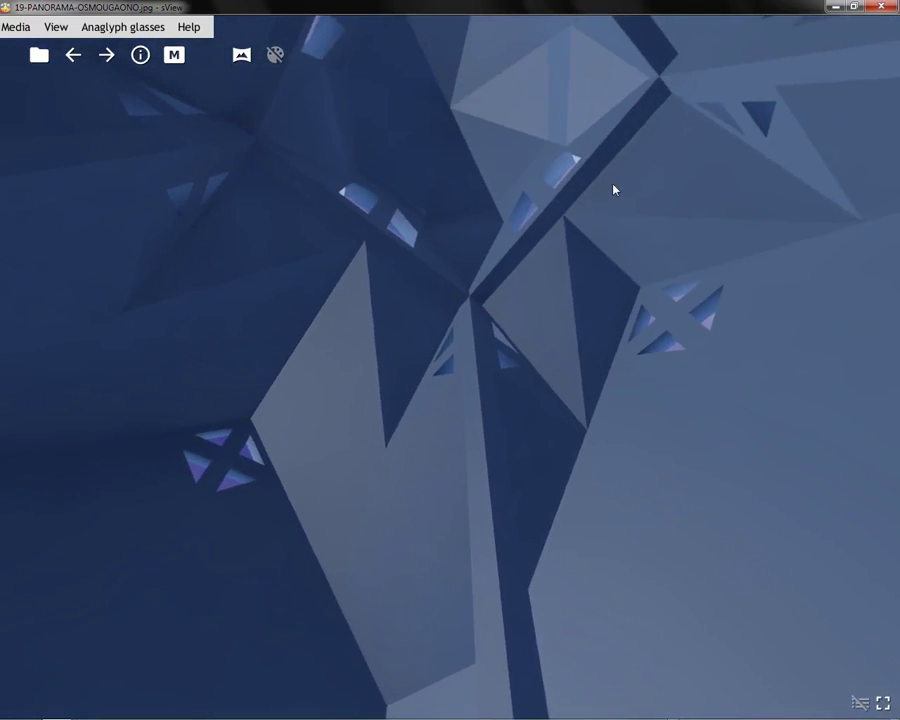
Step: Look around the roof, arched windows, pillar and gable cross window, then close sView
mouse_move(613, 189)
left_mouse_down()
mouse_move(600, 302)
mouse_move(416, 325)
mouse_move(313, 313)
mouse_move(615, 298)
mouse_move(598, 217)
mouse_move(382, 165)
mouse_move(422, 325)
mouse_move(436, 6)
mouse_move(369, 63)
left_mouse_up()
mouse_move(514, 355)
left_mouse_down()
mouse_move(558, 171)
mouse_move(476, 239)
mouse_move(317, 291)
mouse_move(651, 318)
mouse_move(717, 374)
mouse_move(727, 261)
mouse_move(718, 204)
mouse_move(291, 199)
left_mouse_up()
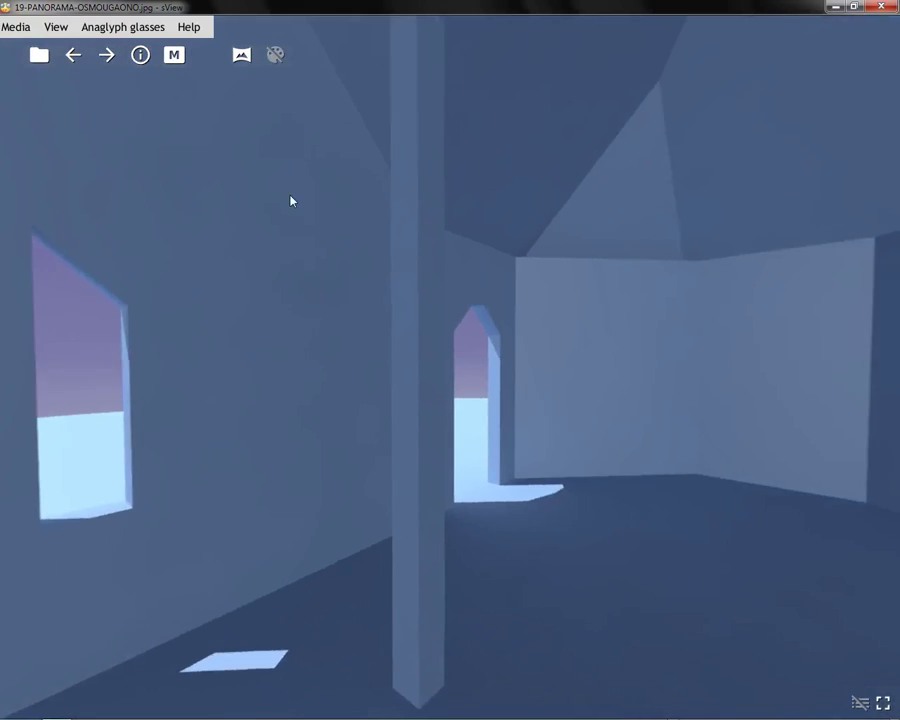
mouse_move(614, 203)
left_mouse_down()
mouse_move(599, 92)
mouse_move(577, 215)
mouse_move(448, 289)
left_mouse_up()
mouse_move(556, 220)
left_mouse_down()
mouse_move(378, 255)
mouse_move(301, 131)
mouse_move(126, 104)
left_mouse_up()
mouse_move(544, 173)
left_mouse_down()
mouse_move(291, 221)
mouse_move(297, 151)
mouse_move(346, 294)
mouse_move(496, 444)
mouse_move(625, 374)
mouse_move(769, 219)
mouse_move(789, 121)
mouse_move(472, 253)
mouse_move(552, 169)
mouse_move(76, 181)
mouse_move(490, 215)
mouse_move(213, 203)
mouse_move(481, 219)
mouse_move(287, 197)
mouse_move(364, 227)
mouse_move(360, 209)
mouse_move(355, 240)
mouse_move(575, 225)
mouse_move(300, 229)
mouse_move(587, 231)
mouse_move(333, 228)
left_mouse_up()
left_click_drag(559, 227, 521, 230)
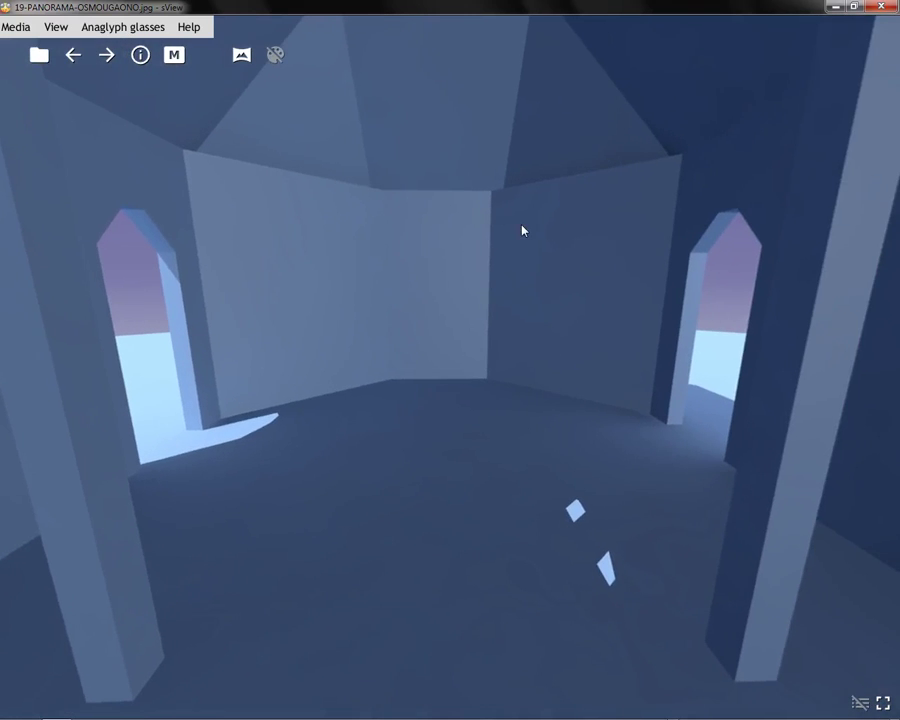
left_click(882, 8)
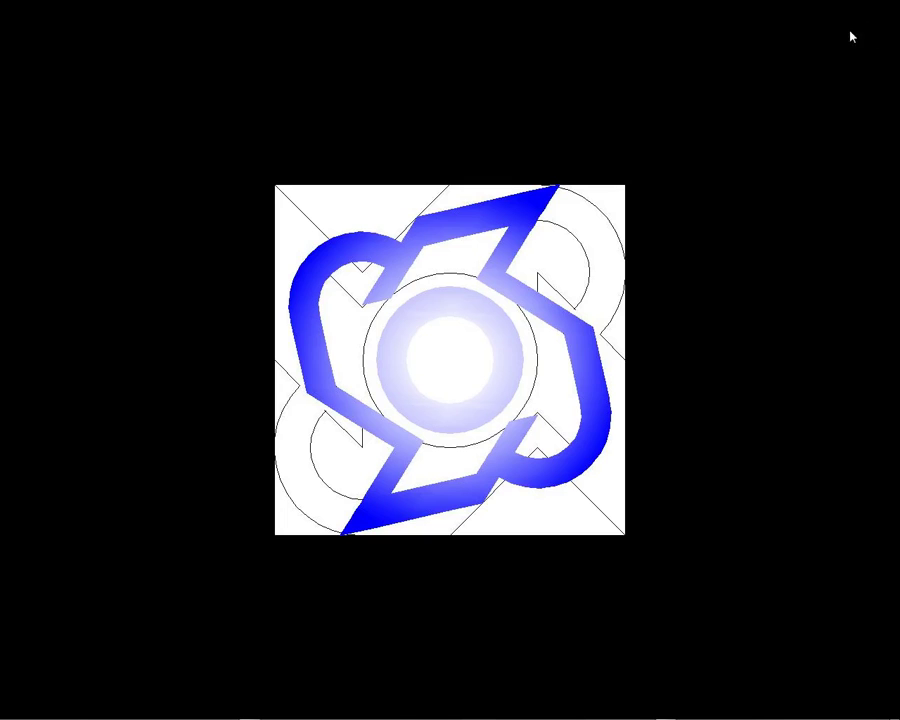